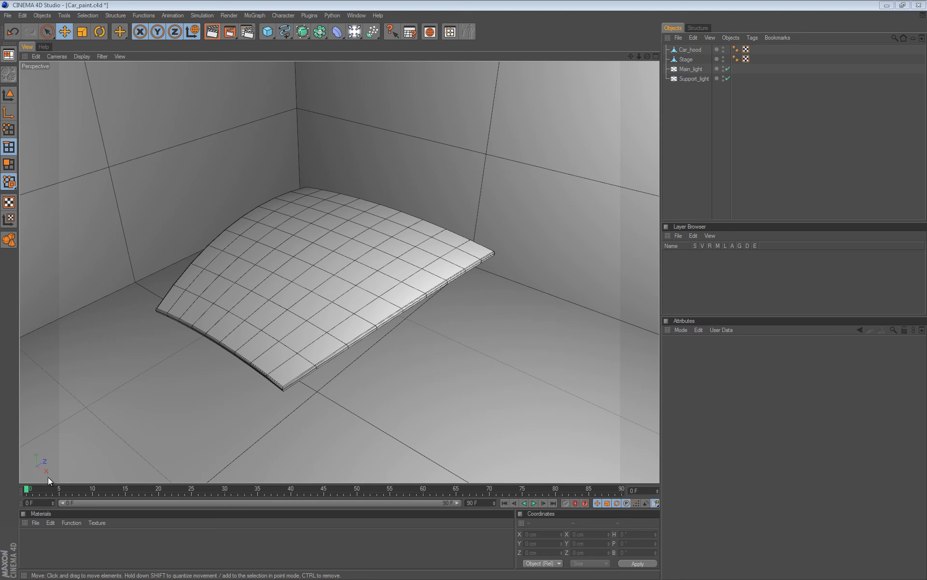
Create a new Nukei shader material and open it in the Material Editor.
{"action": "left_click", "coordinate": [35, 522]}
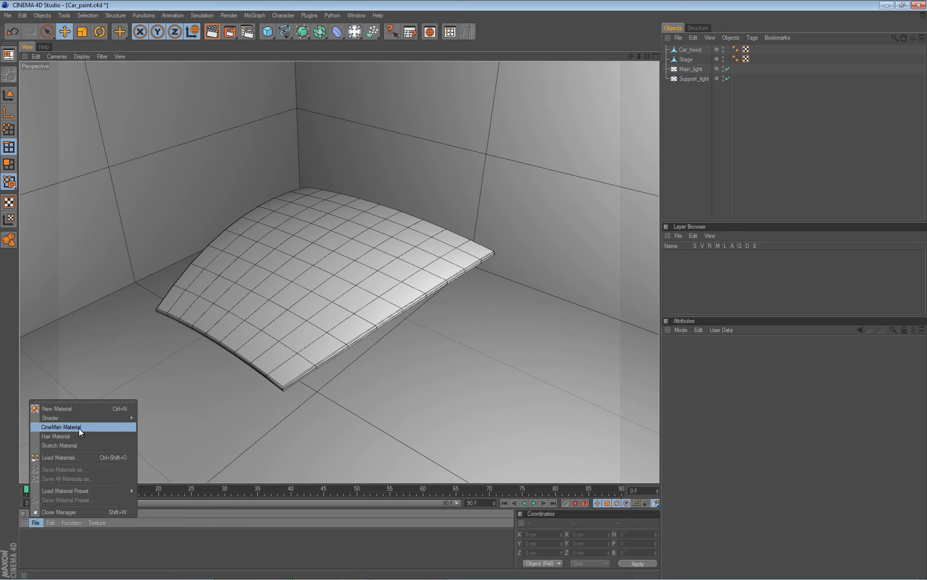
{"action": "mouse_move", "coordinate": [93, 418]}
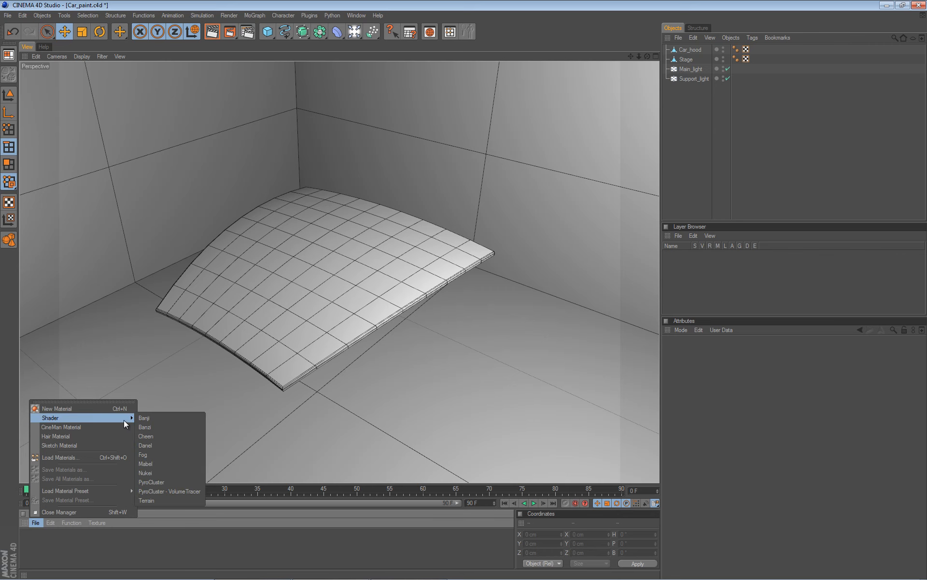
{"action": "left_click", "coordinate": [166, 473]}
{"action": "double_click", "coordinate": [30, 539]}
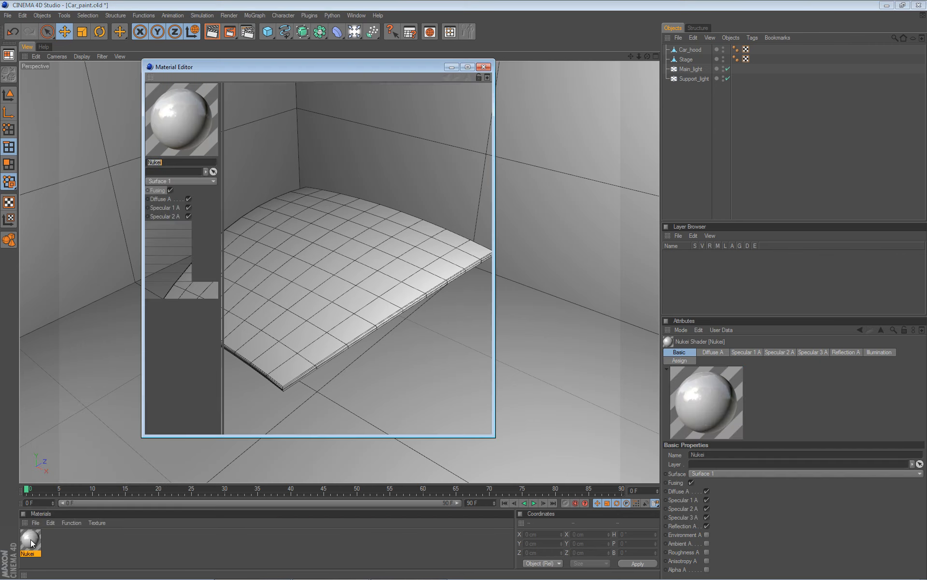
Set the Nukei material's Diffuse A colour to red and close the editor.
{"action": "left_click", "coordinate": [175, 199]}
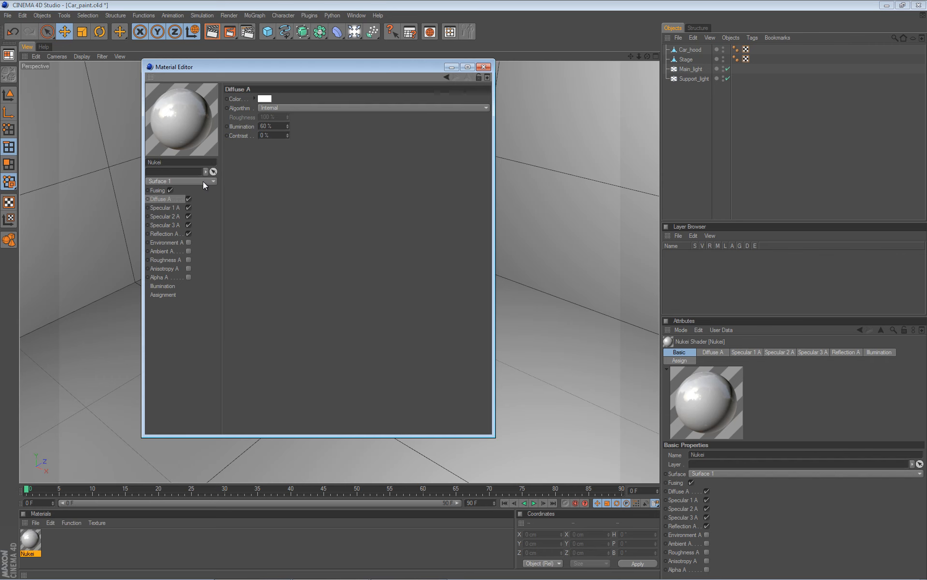
{"action": "left_click", "coordinate": [263, 99]}
{"action": "left_click", "coordinate": [240, 115]}
{"action": "left_click", "coordinate": [244, 142]}
{"action": "left_click_drag", "start_coordinate": [369, 68], "coordinate": [678, 89]}
{"action": "left_click", "coordinate": [794, 88]}
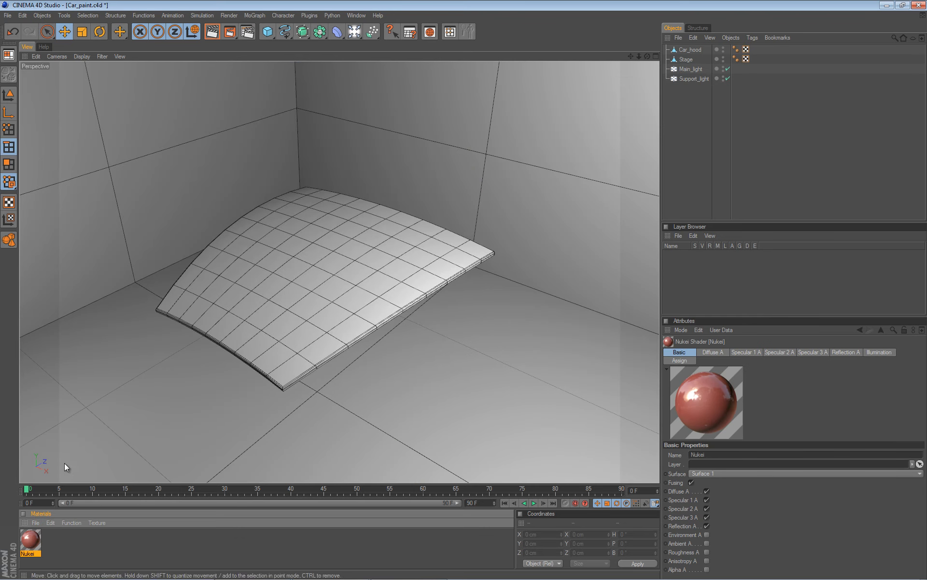
Apply the Nukei material to the car hood and preview it in an interactive render region.
{"action": "left_click_drag", "start_coordinate": [32, 553], "coordinate": [316, 277]}
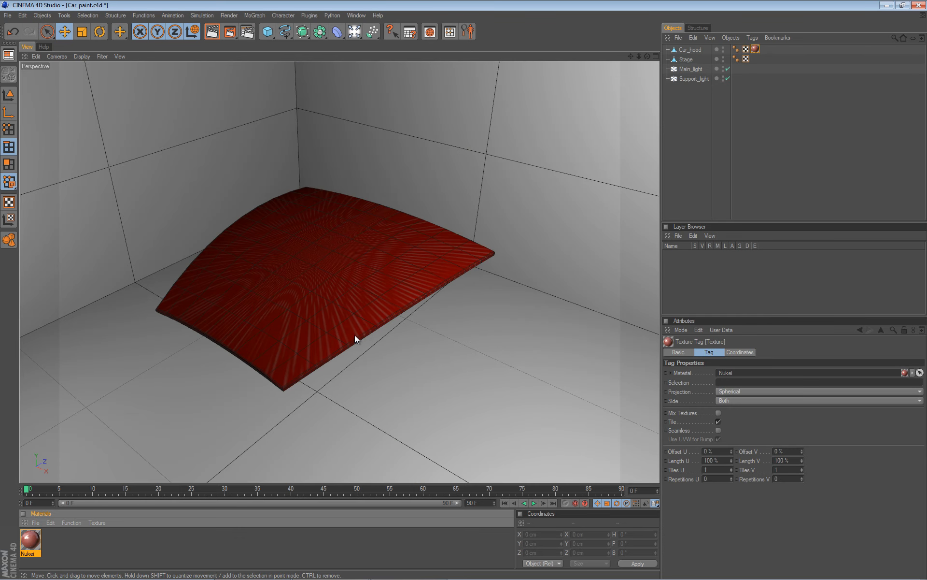
{"action": "key", "text": "alt+r"}
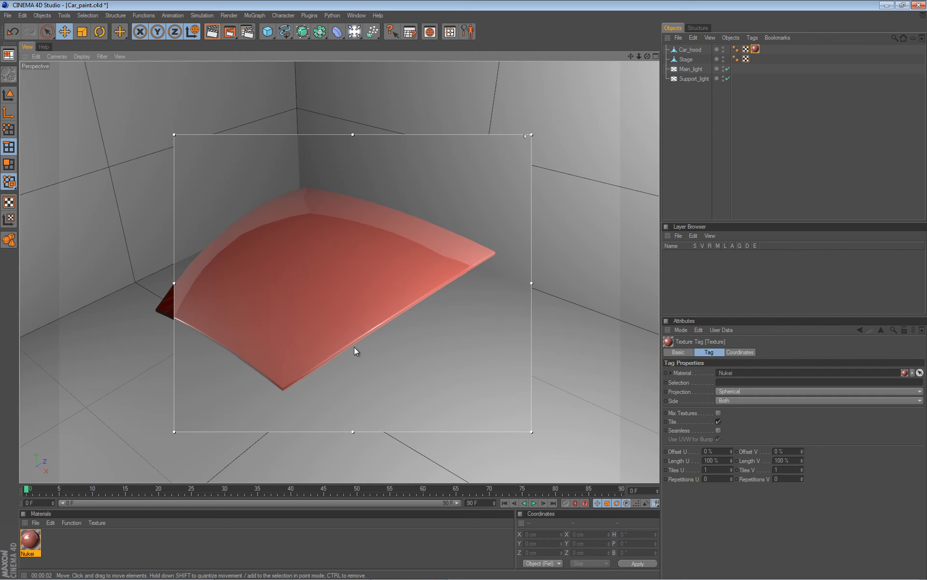
{"action": "left_click_drag", "start_coordinate": [354, 346], "coordinate": [412, 348], "text": "alt"}
{"action": "key", "text": "ctrl+r"}
{"action": "left_click_drag", "start_coordinate": [374, 314], "coordinate": [462, 292], "text": "alt"}
{"action": "key", "text": "ctrl+r"}
{"action": "middle_click_drag", "start_coordinate": [462, 288], "coordinate": [464, 293], "text": "alt"}
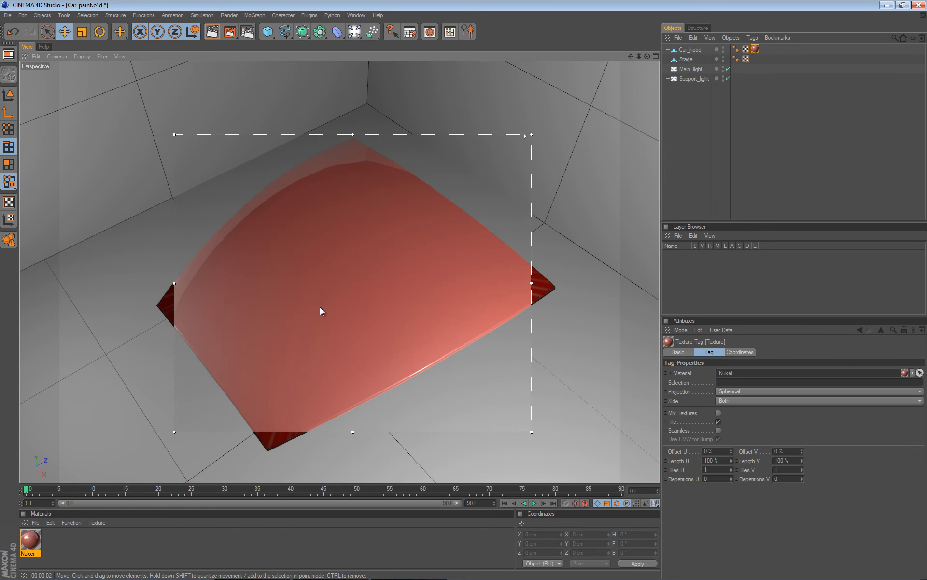
Reopen the Nukei material in the Material Editor to review its settings, then close it.
{"action": "scroll", "coordinate": [333, 297], "scroll_direction": "down", "scroll_amount": 1}
{"action": "left_click_drag", "start_coordinate": [333, 298], "coordinate": [464, 286], "text": "alt"}
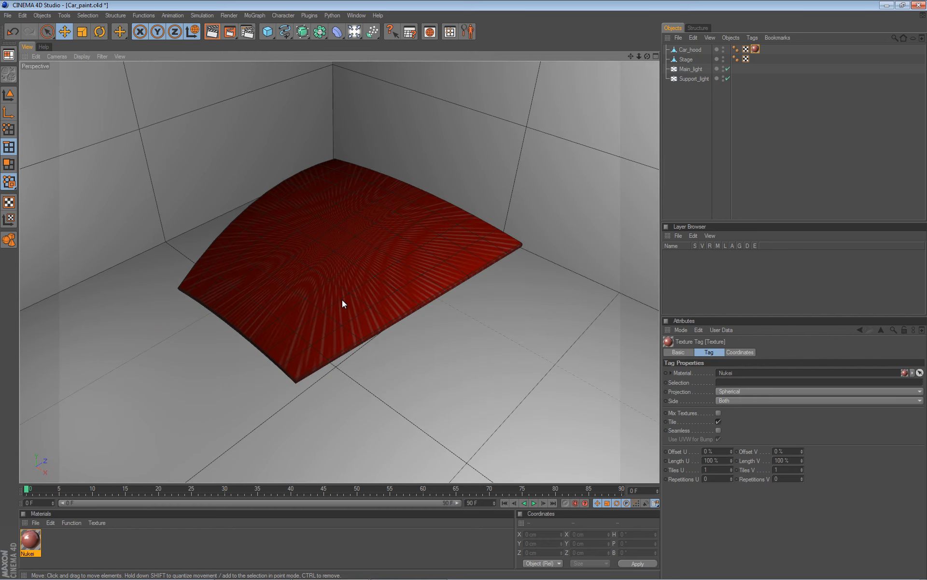
{"action": "double_click", "coordinate": [41, 538]}
{"action": "left_click_drag", "start_coordinate": [327, 63], "coordinate": [692, 99]}
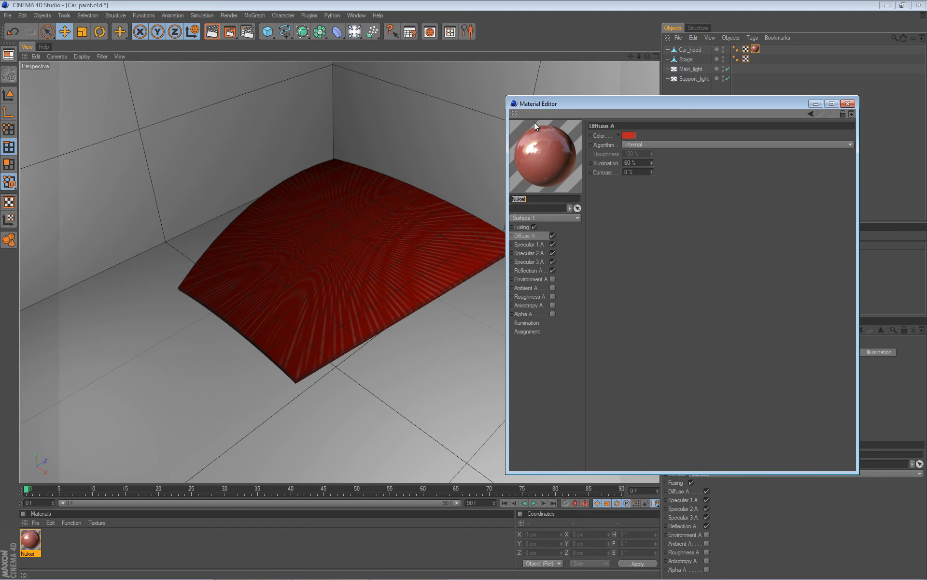
{"action": "left_click", "coordinate": [848, 104]}
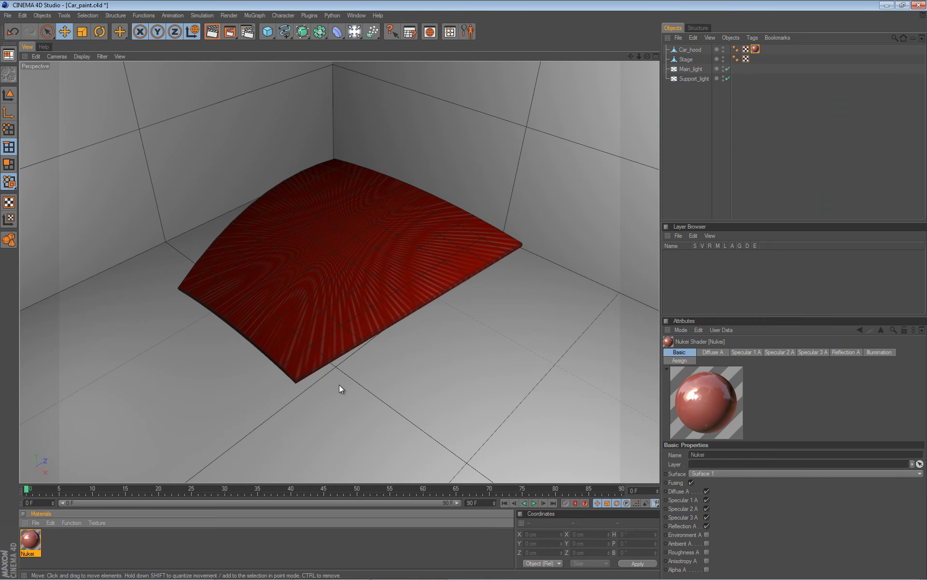
Delete the Nukei material from the material list.
{"action": "left_click", "coordinate": [62, 543]}
{"action": "left_click", "coordinate": [27, 543]}
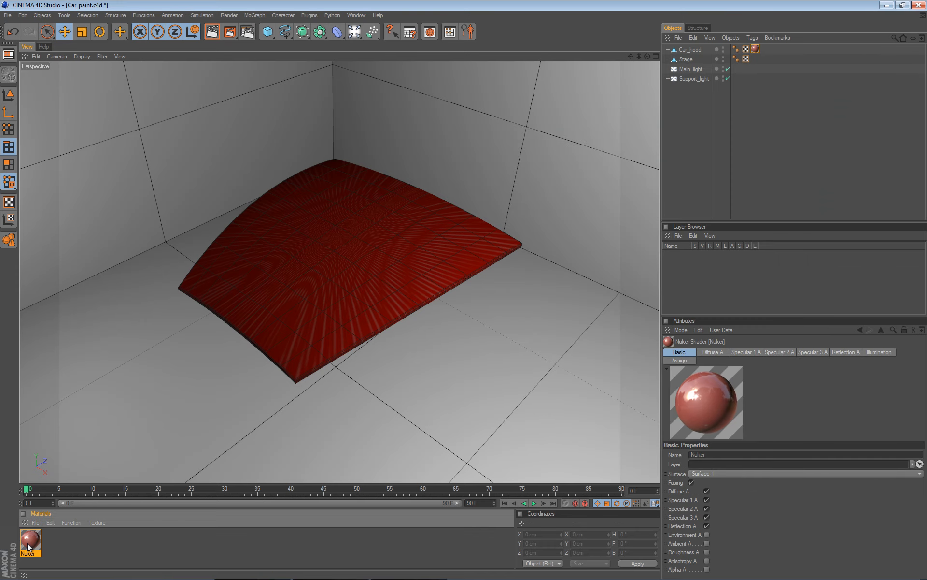
{"action": "key", "text": "Delete"}
Create a new standard material and open it in the Material Editor.
{"action": "left_click", "coordinate": [35, 522]}
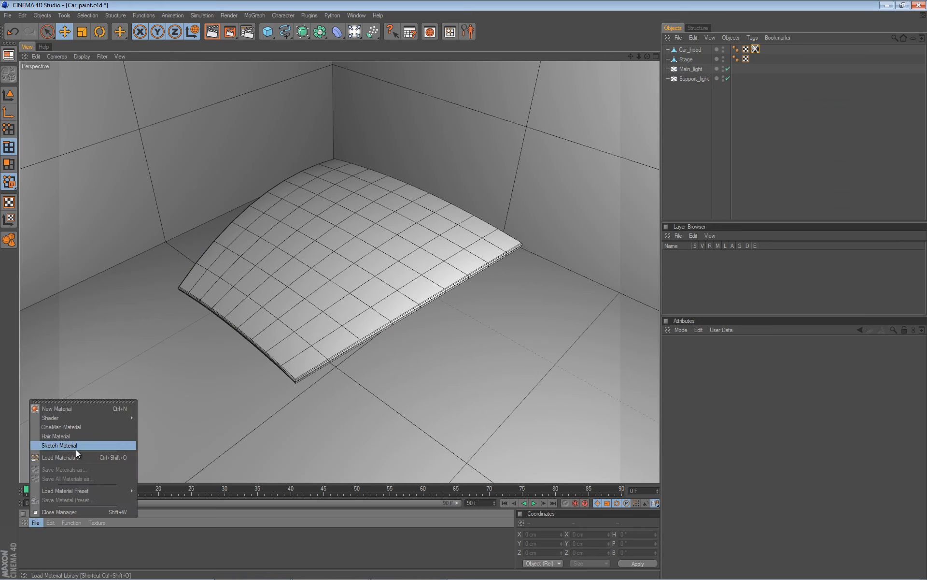
{"action": "mouse_move", "coordinate": [71, 416]}
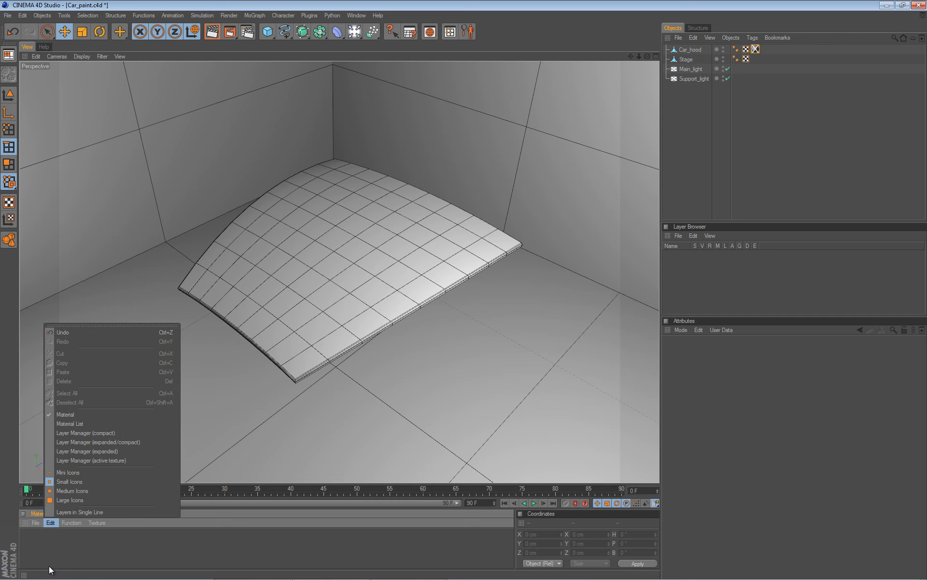
{"action": "left_click", "coordinate": [40, 549]}
{"action": "double_click", "coordinate": [30, 542]}
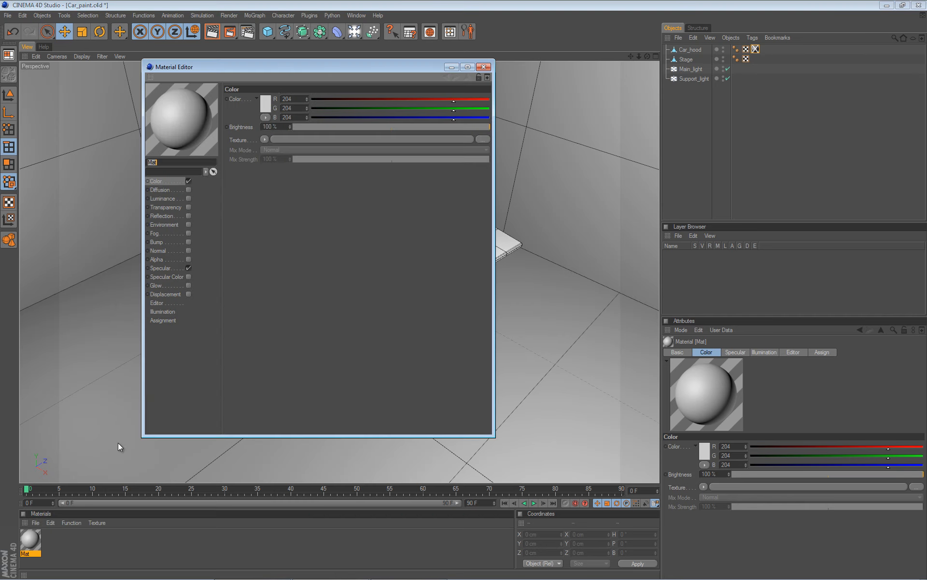
Assign the new material to the car hood's existing texture tag.
{"action": "left_click_drag", "start_coordinate": [313, 66], "coordinate": [731, 97]}
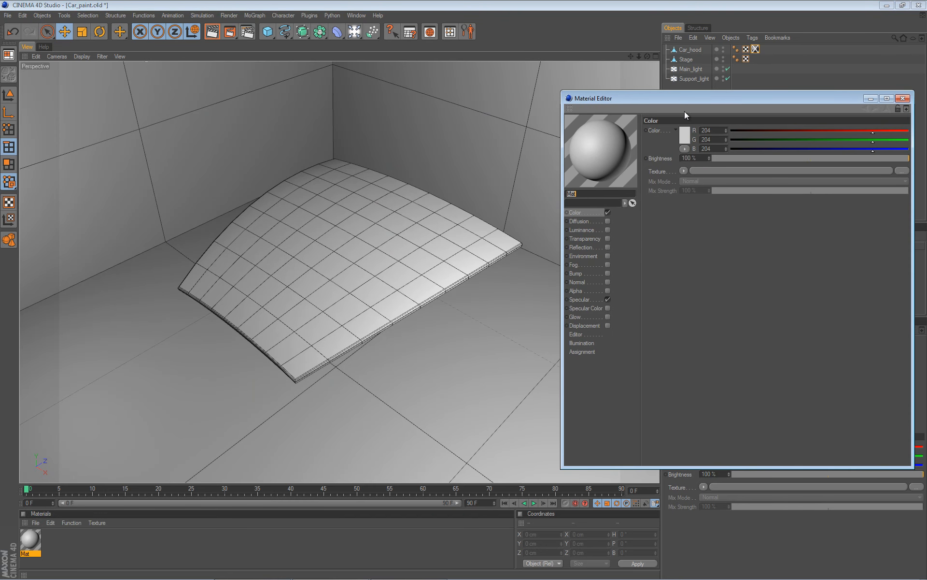
{"action": "left_click_drag", "start_coordinate": [705, 94], "coordinate": [686, 100]}
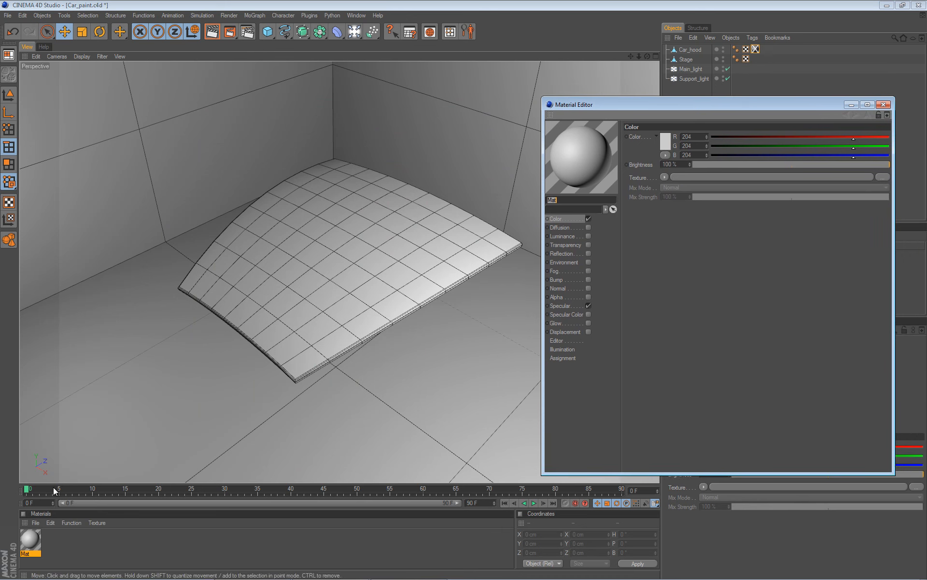
{"action": "left_click_drag", "start_coordinate": [30, 539], "coordinate": [757, 50]}
{"action": "mouse_move", "coordinate": [358, 268]}
{"action": "left_mouse_down", "text": "alt"}
{"action": "mouse_move", "coordinate": [464, 289]}
{"action": "mouse_move", "coordinate": [364, 269]}
{"action": "left_mouse_up", "text": "alt"}
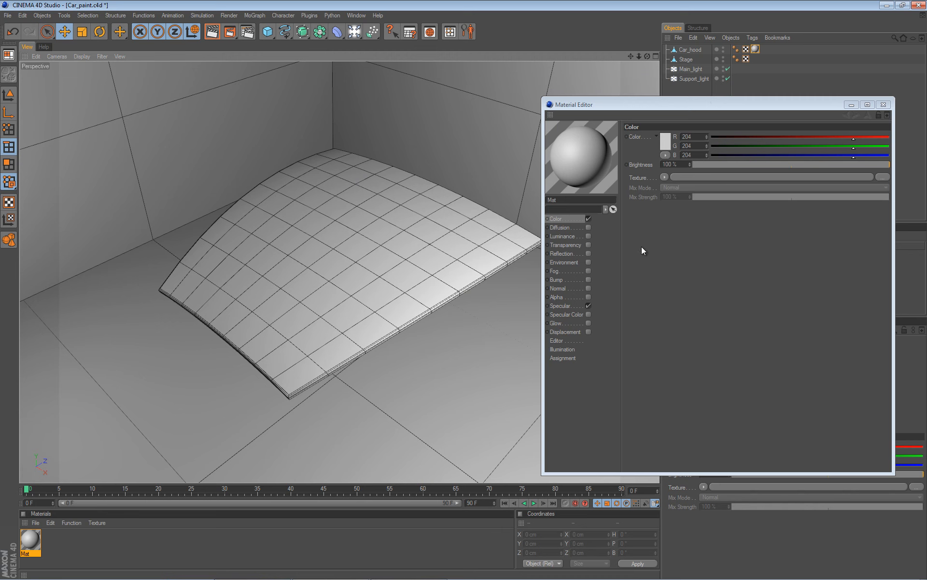
Disable Specular and load a Simple Noise surface shader into the Color texture channel, then close the editor.
{"action": "left_click", "coordinate": [589, 305]}
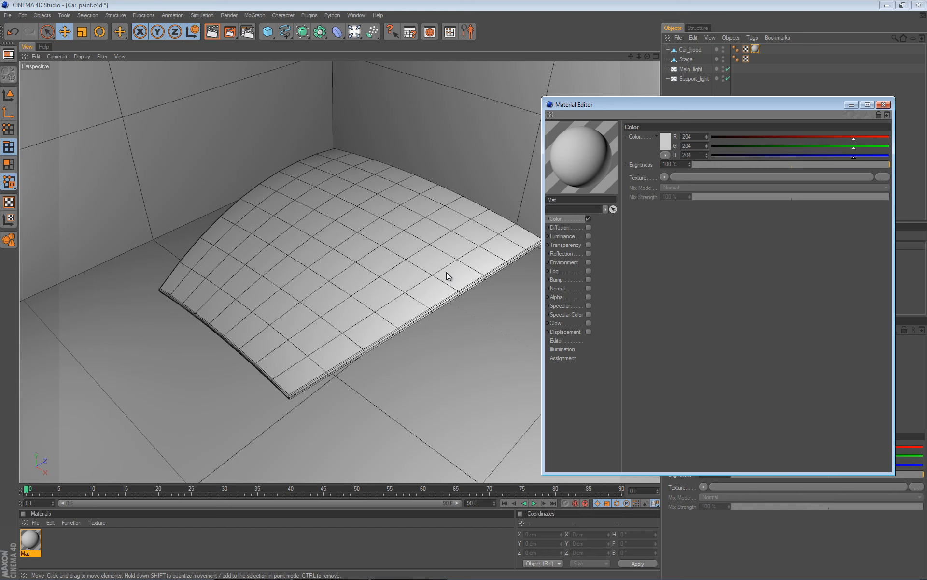
{"action": "left_click", "coordinate": [665, 177]}
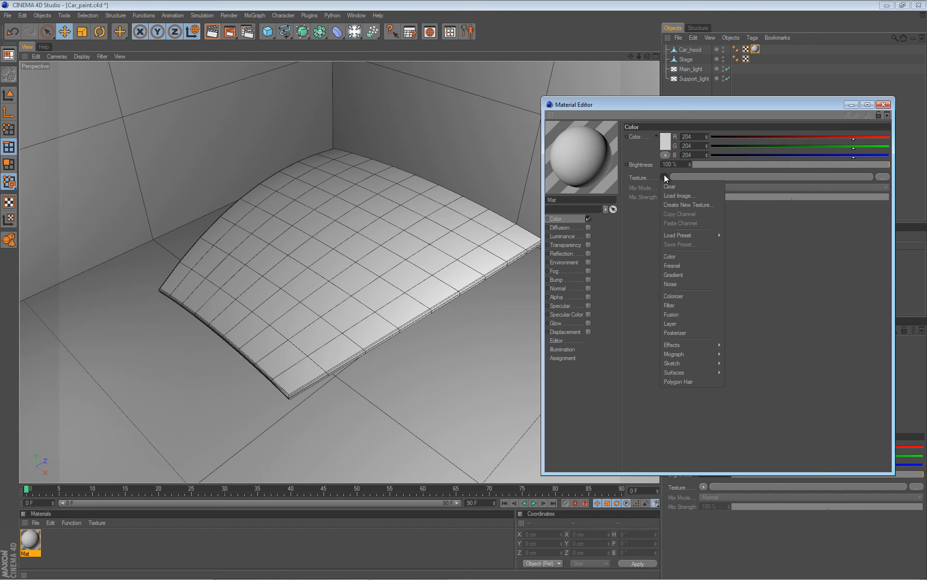
{"action": "mouse_move", "coordinate": [674, 373]}
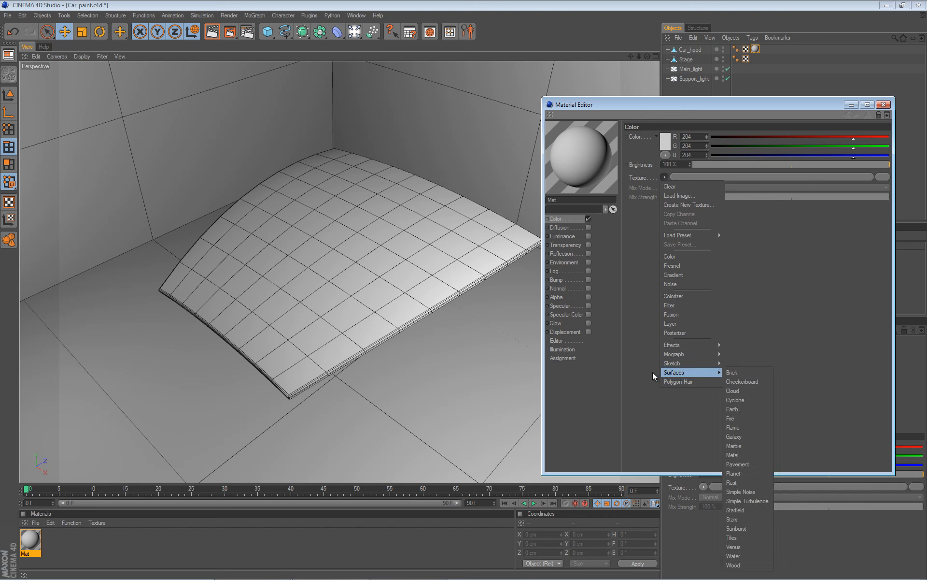
{"action": "left_click", "coordinate": [752, 491]}
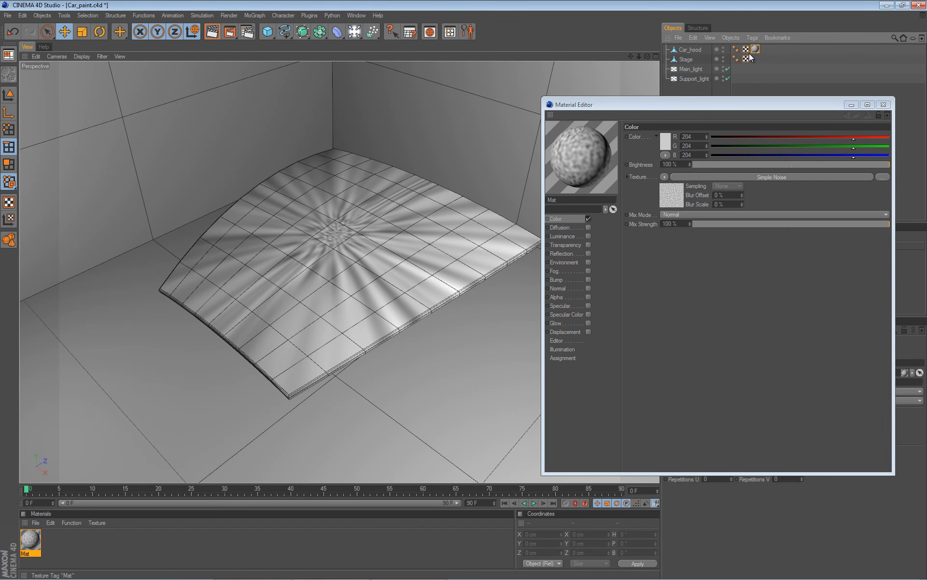
{"action": "left_click", "coordinate": [884, 105]}
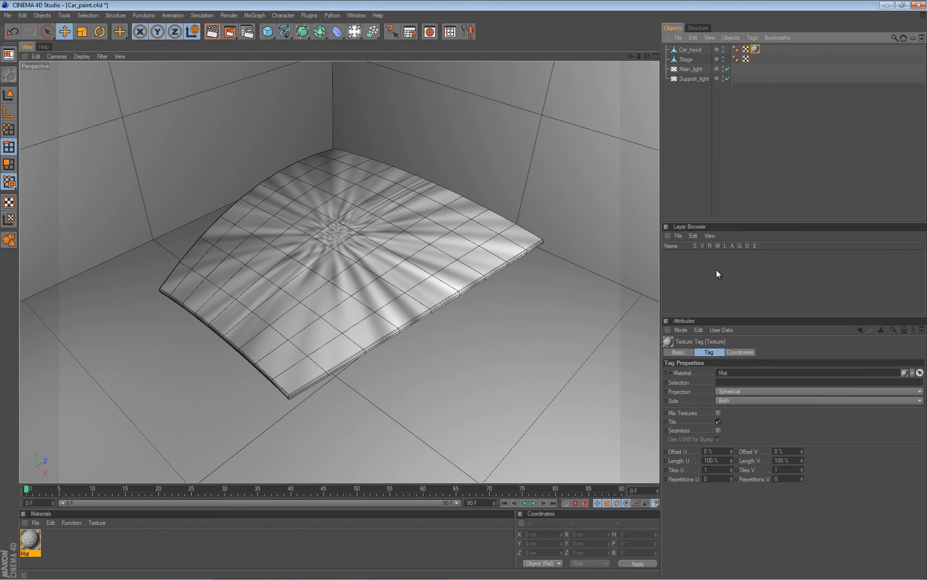
Set the hood's texture tag projection to Cubic.
{"action": "left_click", "coordinate": [729, 392]}
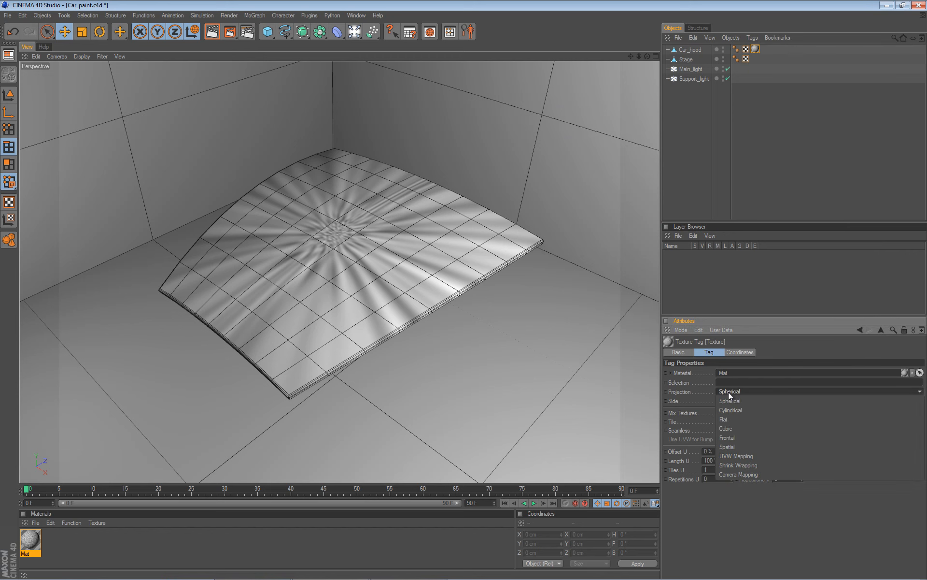
{"action": "left_click", "coordinate": [729, 430]}
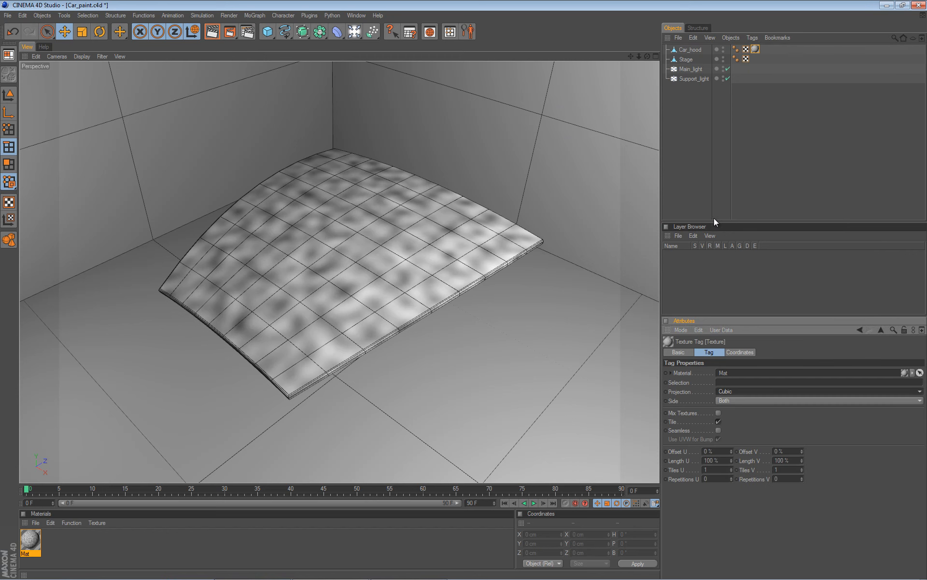
{"action": "right_click", "coordinate": [756, 49]}
{"action": "left_click", "coordinate": [786, 168]}
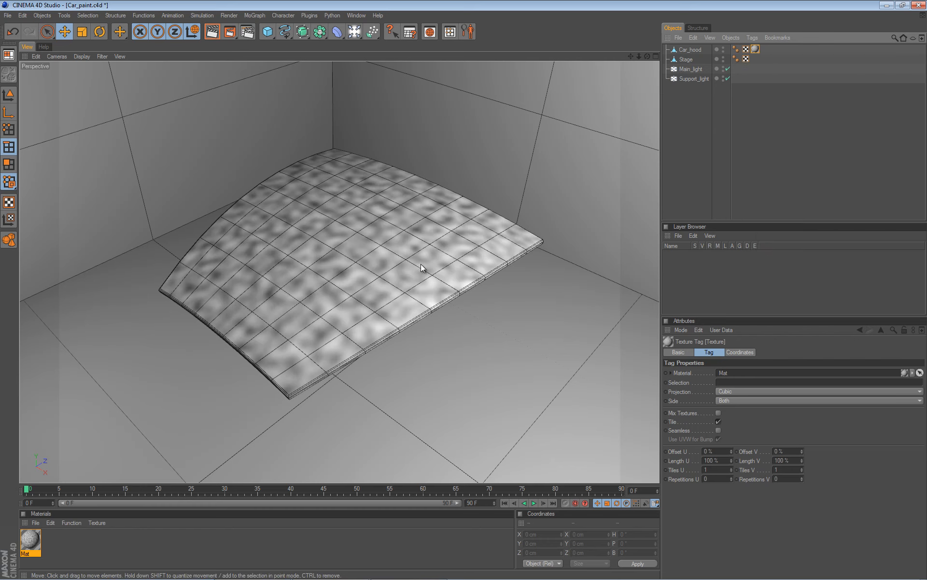
Reopen the material in the Material Editor and start an interactive render region over the hood.
{"action": "left_click", "coordinate": [28, 543]}
{"action": "double_click", "coordinate": [27, 542]}
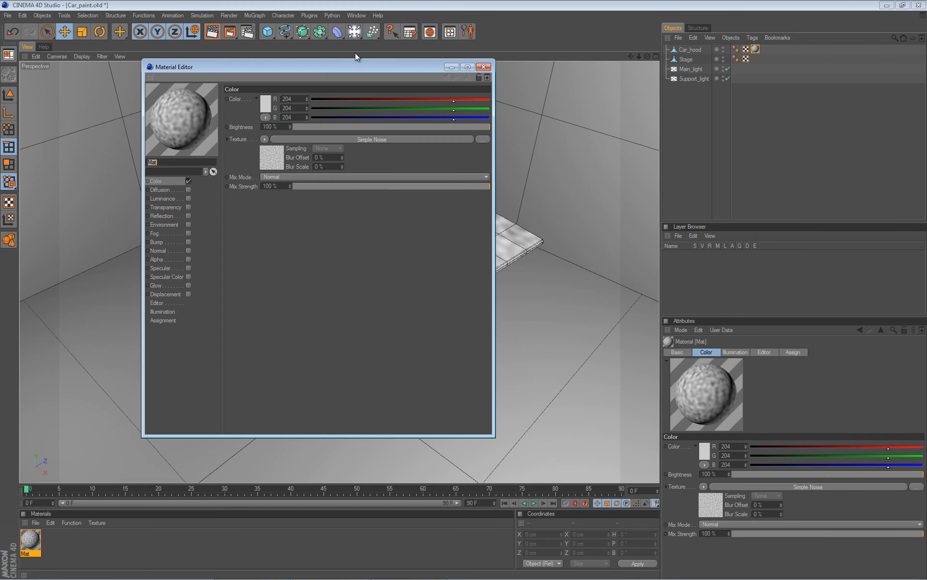
{"action": "left_click_drag", "start_coordinate": [358, 66], "coordinate": [764, 86]}
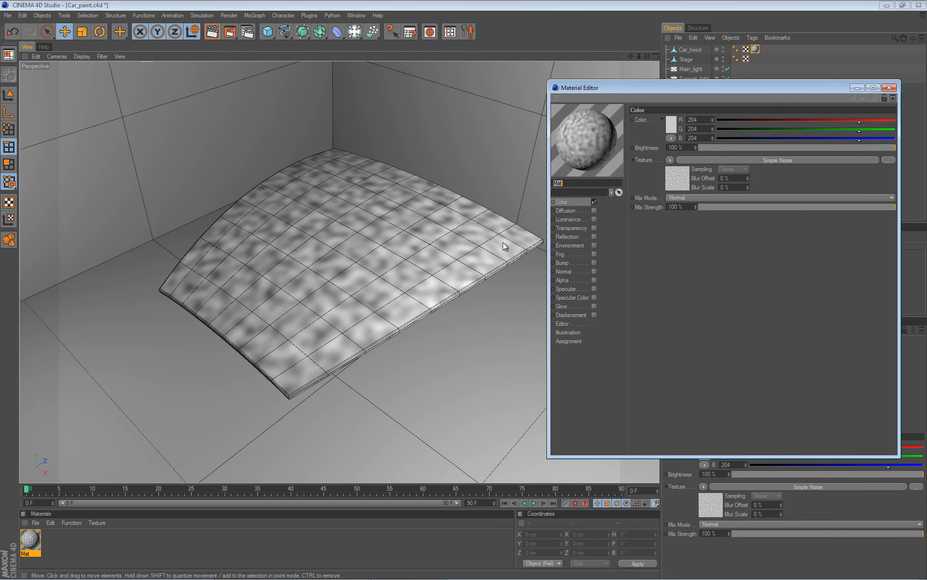
{"action": "key", "text": "BackSpace"}
{"action": "type", "text": "r"}
{"action": "key", "text": "ctrl+r"}
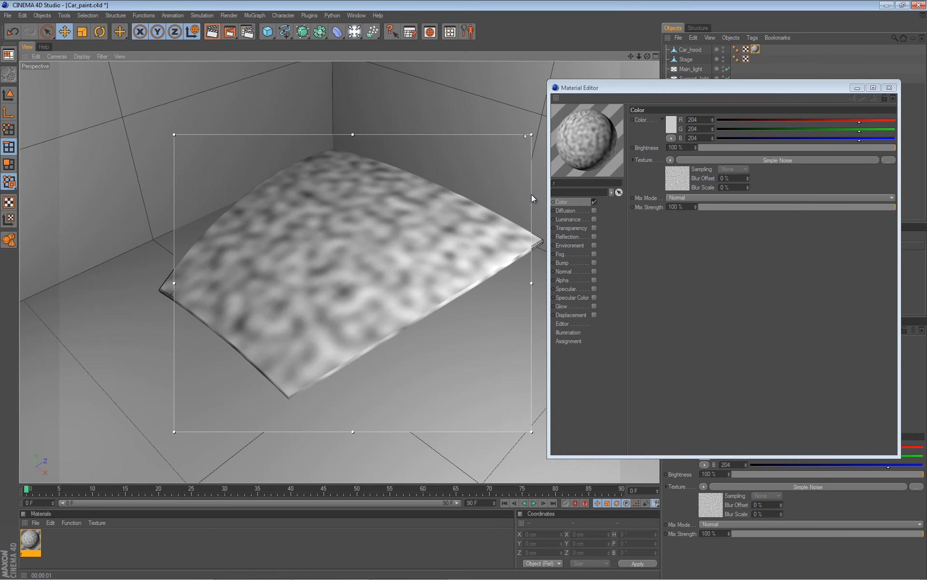
Rename the material Car_paint.
{"action": "left_click_drag", "start_coordinate": [579, 183], "coordinate": [550, 185]}
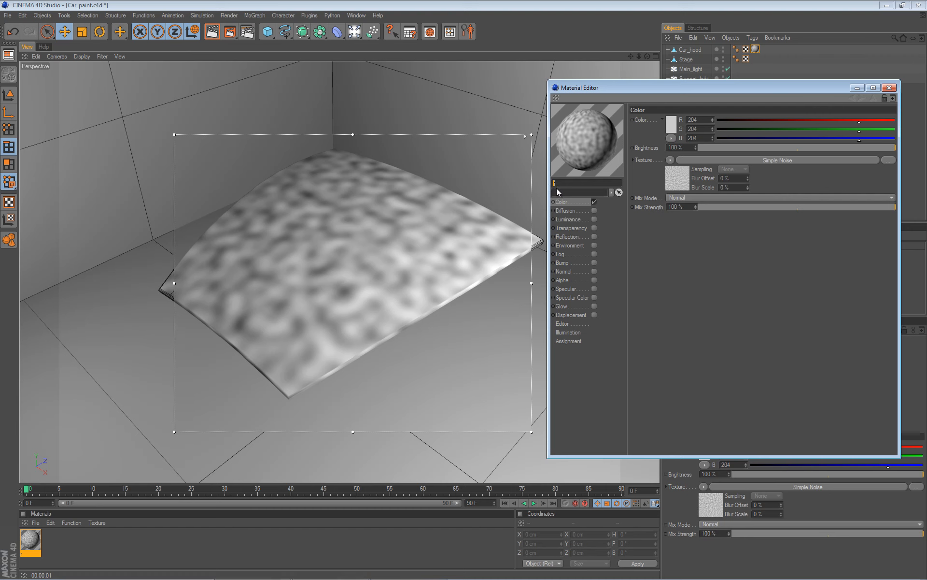
{"action": "type", "text": "Car_paint"}
{"action": "key", "text": "Return"}
Open the Simple Noise shader settings and set its U and V frequencies to 10.
{"action": "left_click", "coordinate": [678, 179]}
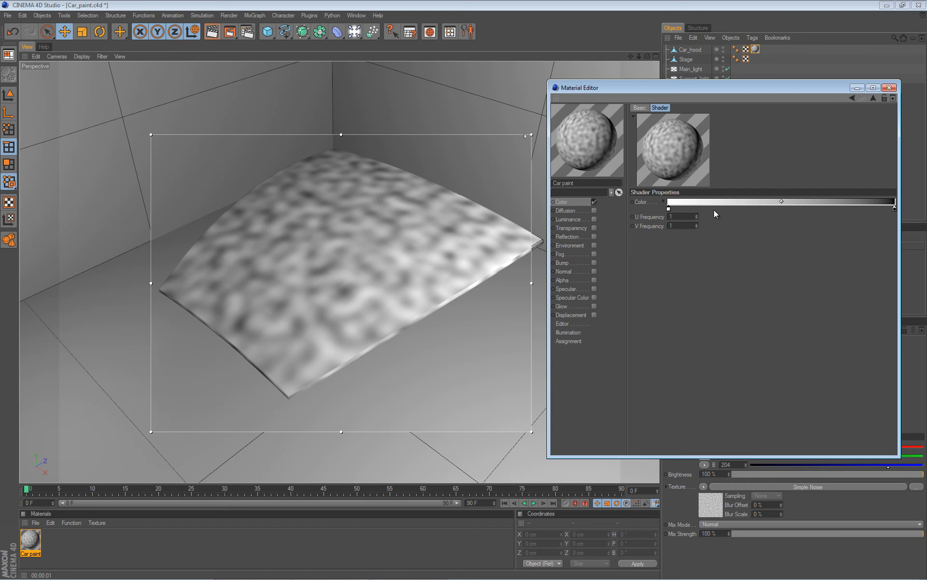
{"action": "left_click", "coordinate": [684, 214]}
{"action": "type", "text": "0"}
{"action": "key", "text": "Tab"}
{"action": "type", "text": "10"}
{"action": "key", "text": "Return"}
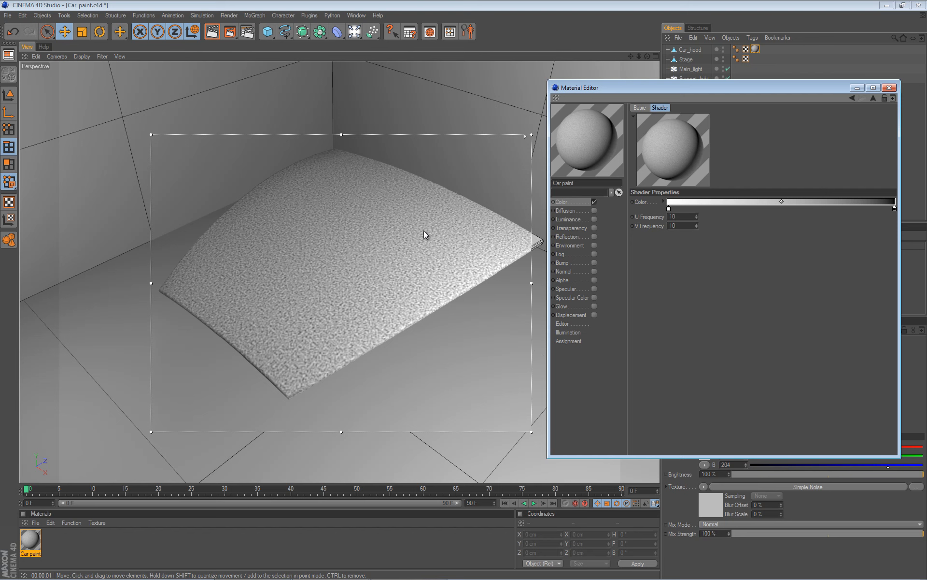
Set the Simple Noise U and V frequencies to 50.
{"action": "double_click", "coordinate": [673, 217]}
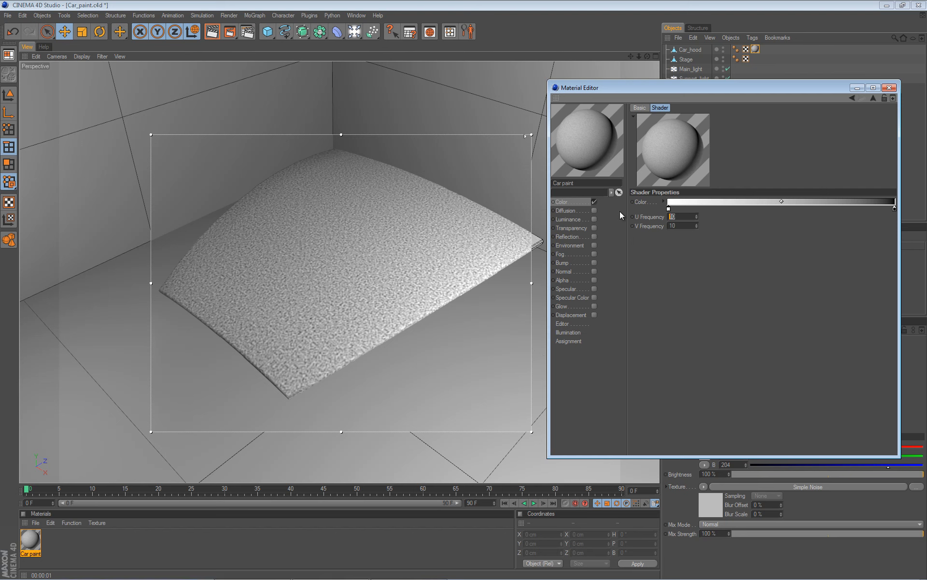
{"action": "type", "text": "50"}
{"action": "key", "text": "Tab"}
{"action": "type", "text": "50"}
{"action": "key", "text": "Return"}
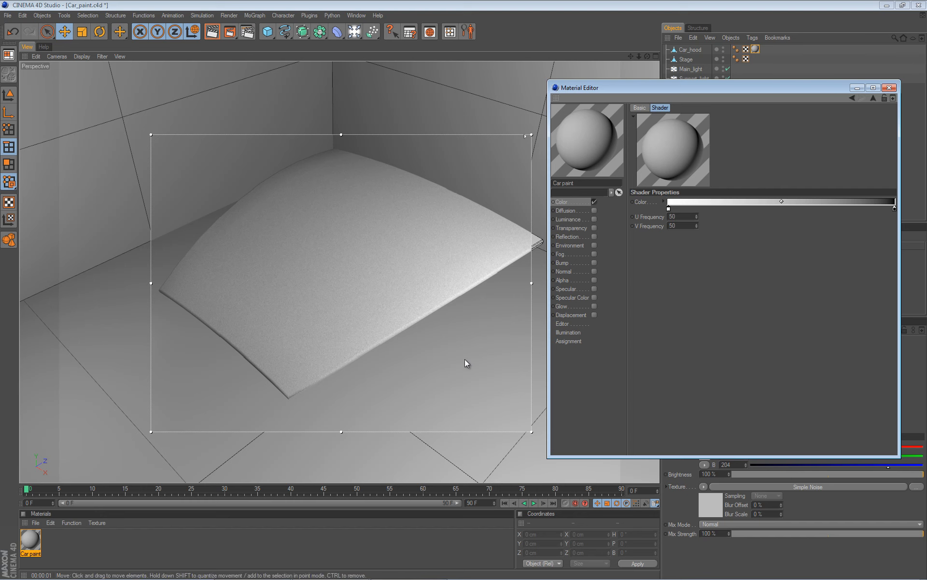
Set the gradient's left colour knot to a dark red of R 186, G 35, B 35.
{"action": "double_click", "coordinate": [669, 209]}
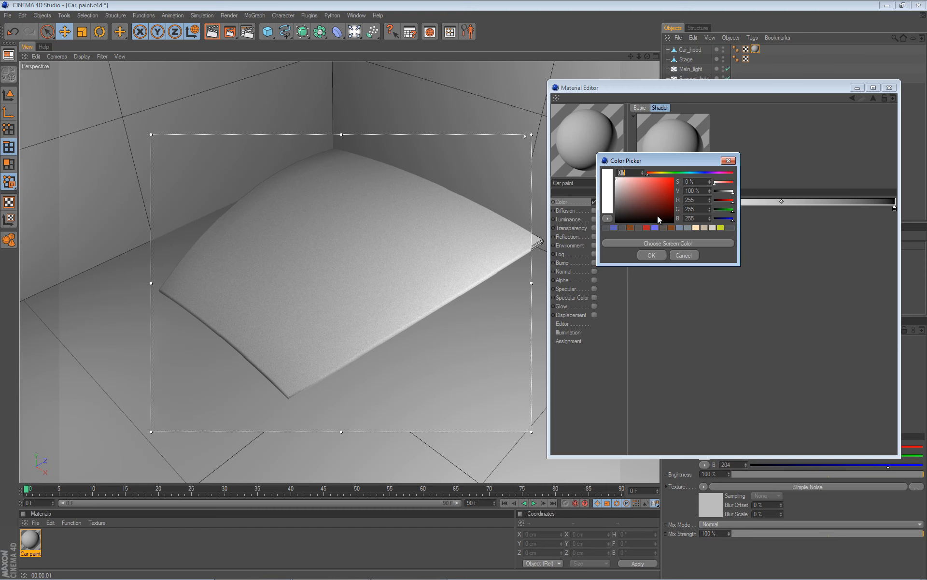
{"action": "left_click", "coordinate": [662, 189]}
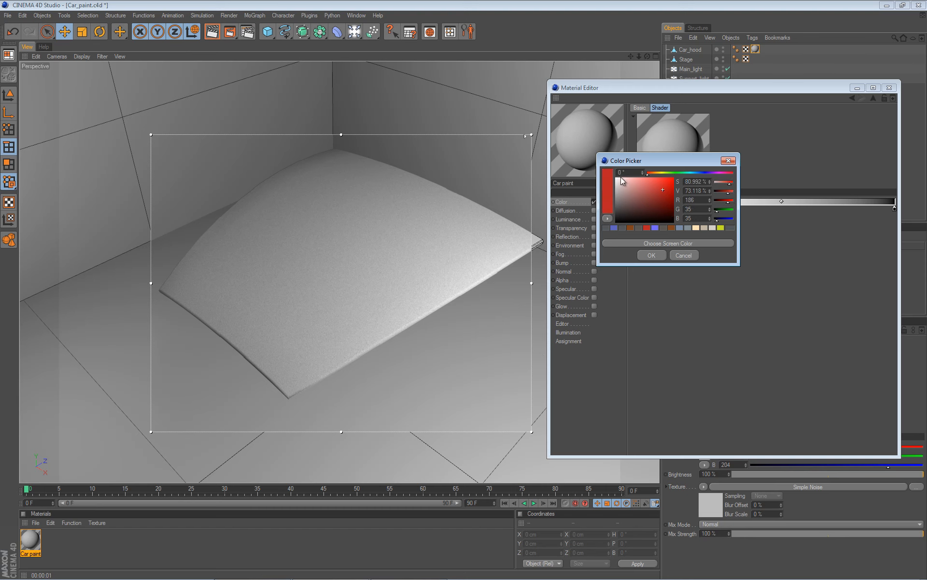
{"action": "left_click", "coordinate": [651, 255]}
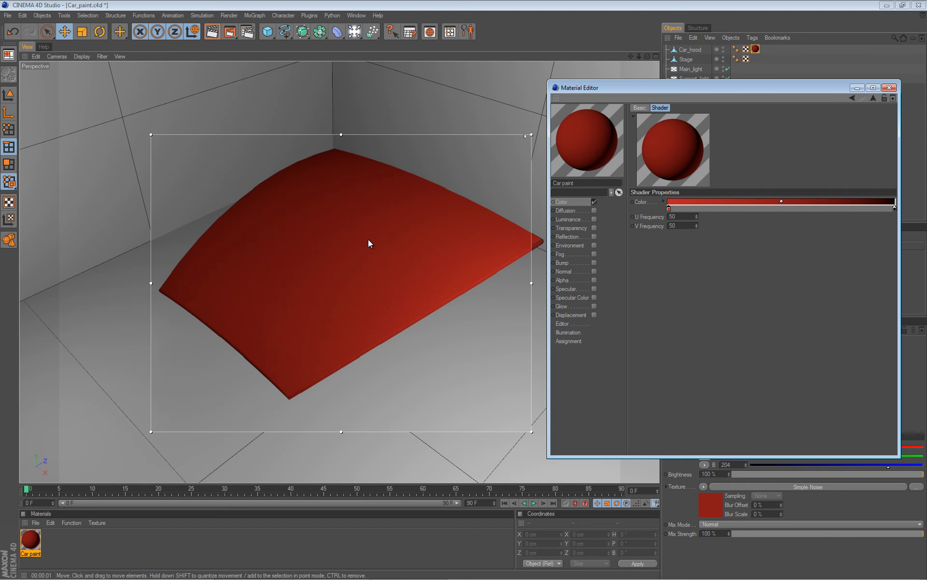
Enable the Reflection channel of Car_paint and set its brightness to 0%.
{"action": "left_click", "coordinate": [853, 98]}
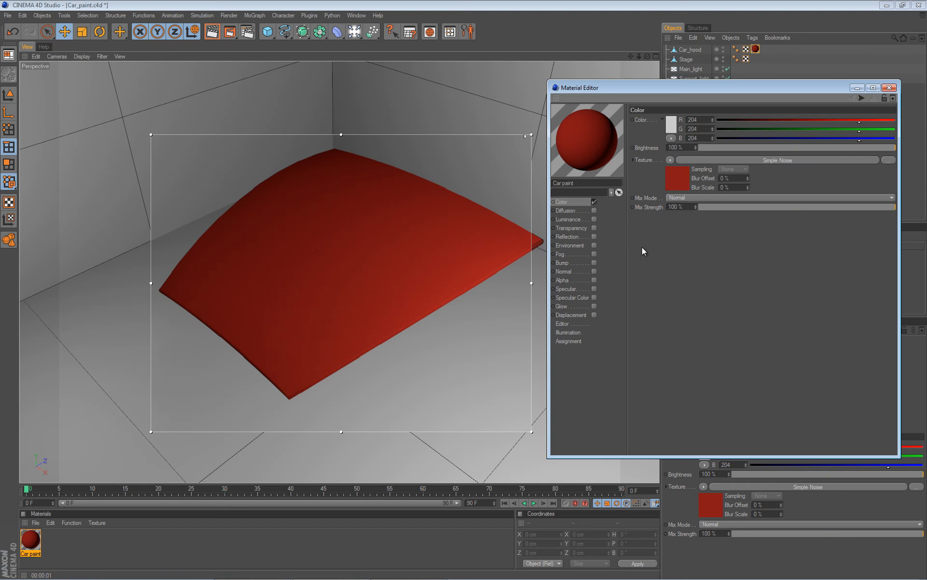
{"action": "left_click", "coordinate": [593, 236]}
{"action": "key", "text": "ctrl+r"}
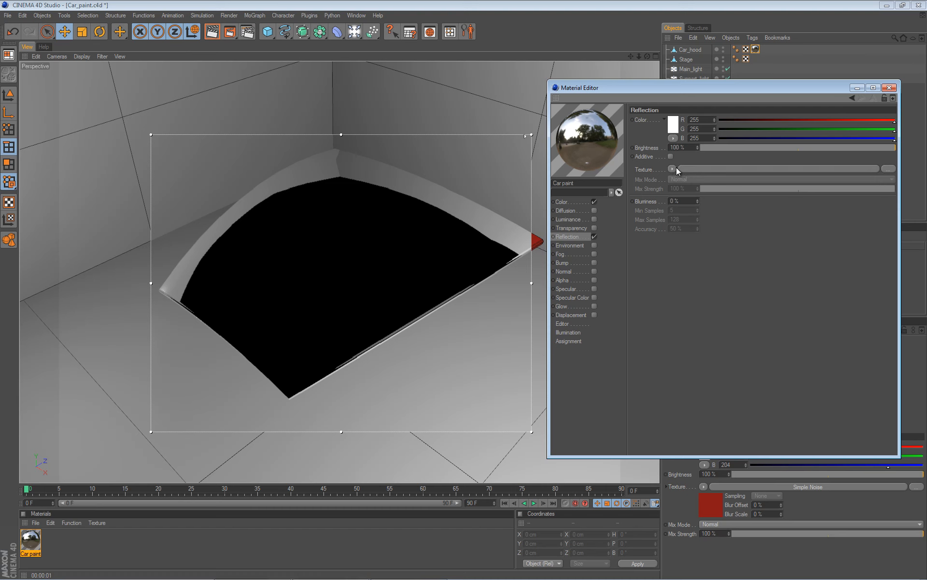
{"action": "double_click", "coordinate": [689, 146]}
{"action": "type", "text": "0"}
{"action": "key", "text": "Return"}
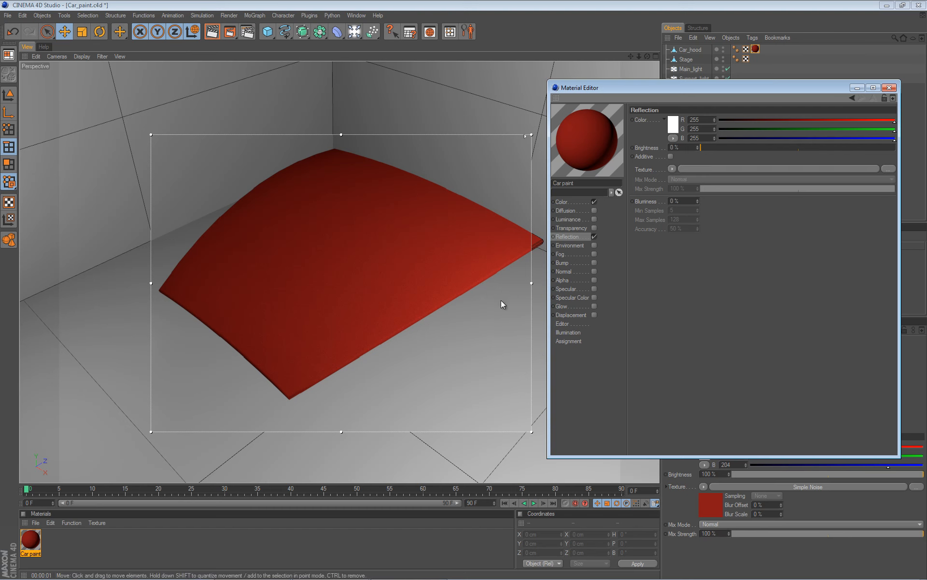
Load a Fresnel shader into the Reflection channel's texture slot.
{"action": "left_click", "coordinate": [673, 168]}
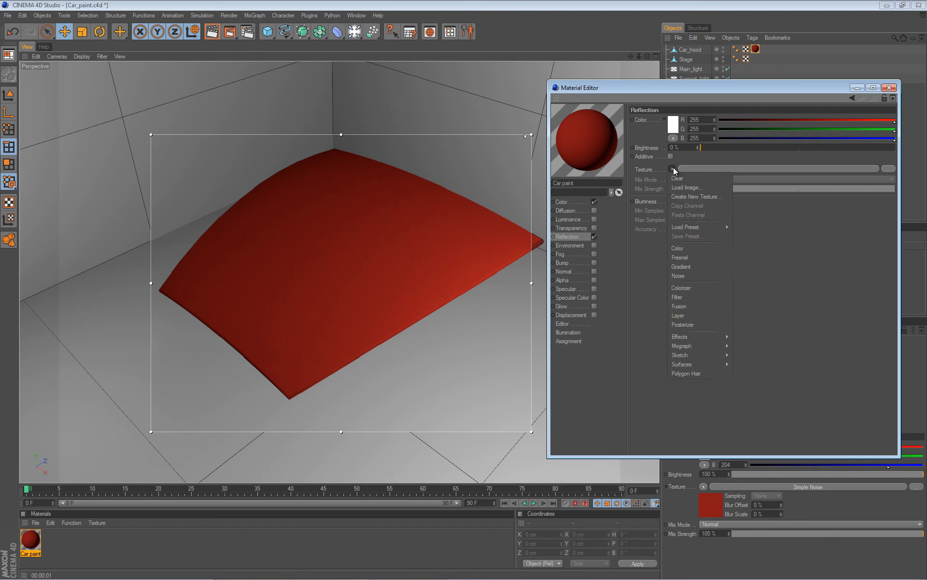
{"action": "left_click", "coordinate": [690, 257]}
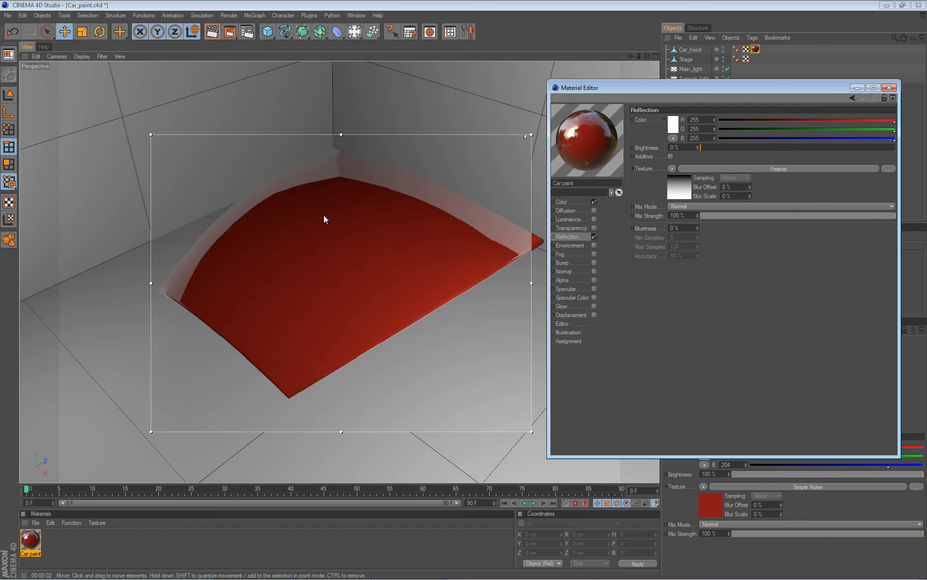
{"action": "left_click_drag", "start_coordinate": [461, 285], "coordinate": [464, 288], "text": "alt"}
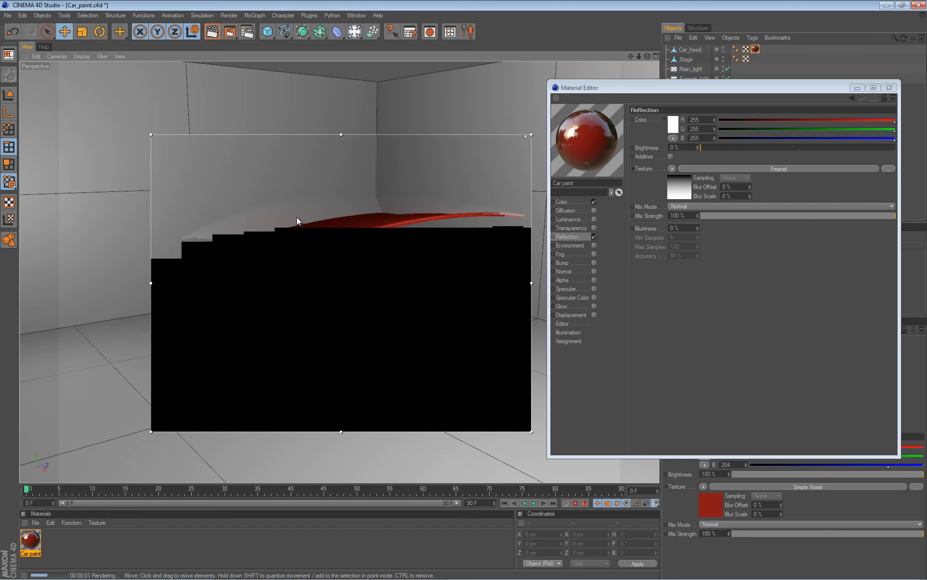
{"action": "mouse_move", "coordinate": [328, 211]}
{"action": "left_mouse_down", "text": "alt"}
{"action": "mouse_move", "coordinate": [463, 314]}
{"action": "mouse_move", "coordinate": [467, 300]}
{"action": "mouse_move", "coordinate": [346, 225]}
{"action": "mouse_move", "coordinate": [353, 256]}
{"action": "mouse_move", "coordinate": [465, 292]}
{"action": "mouse_move", "coordinate": [381, 263]}
{"action": "left_mouse_up", "text": "alt"}
{"action": "left_click_drag", "start_coordinate": [381, 213], "coordinate": [490, 307], "text": "alt"}
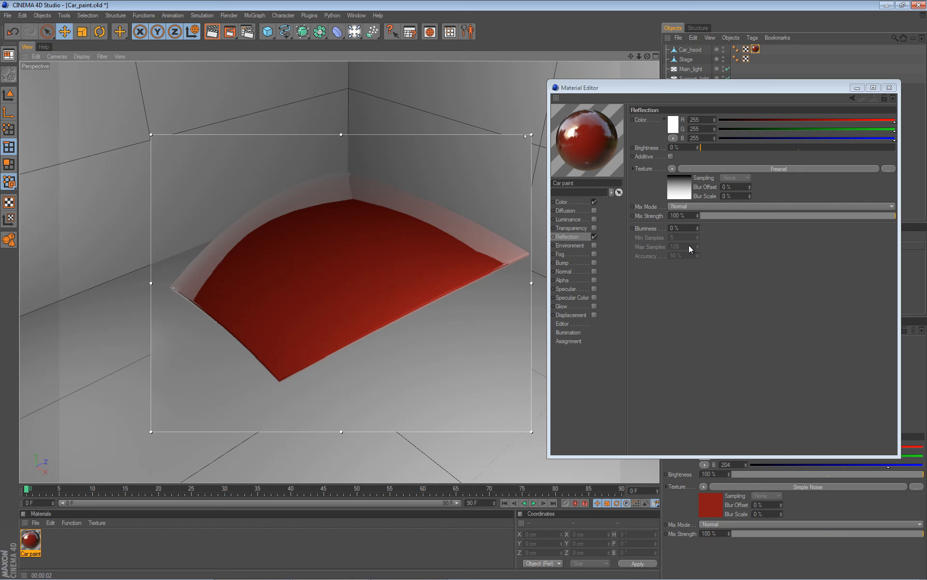
Set the reflection Blurriness to 20%.
{"action": "double_click", "coordinate": [690, 226]}
{"action": "type", "text": "10"}
{"action": "key", "text": "Return"}
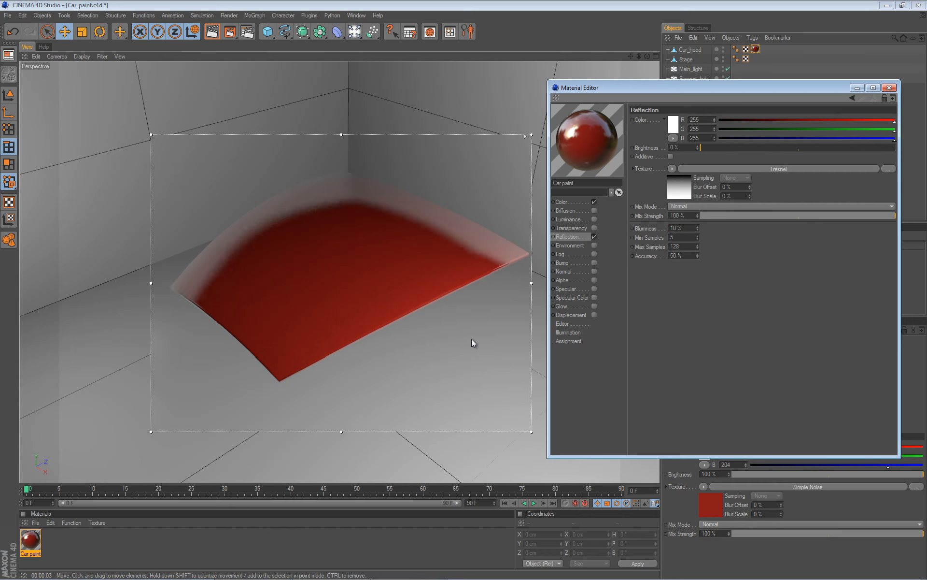
{"action": "left_click_drag", "start_coordinate": [692, 228], "coordinate": [584, 217]}
{"action": "type", "text": "20"}
{"action": "key", "text": "Return"}
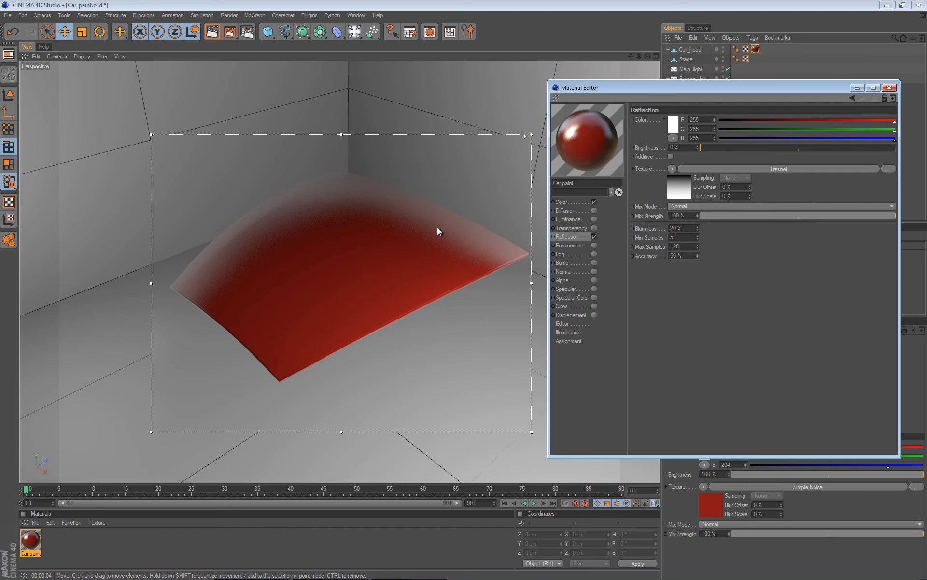
Set the reflection Max Samples to 200, then close the Material Editor and the interactive render region.
{"action": "left_click_drag", "start_coordinate": [685, 247], "coordinate": [552, 186]}
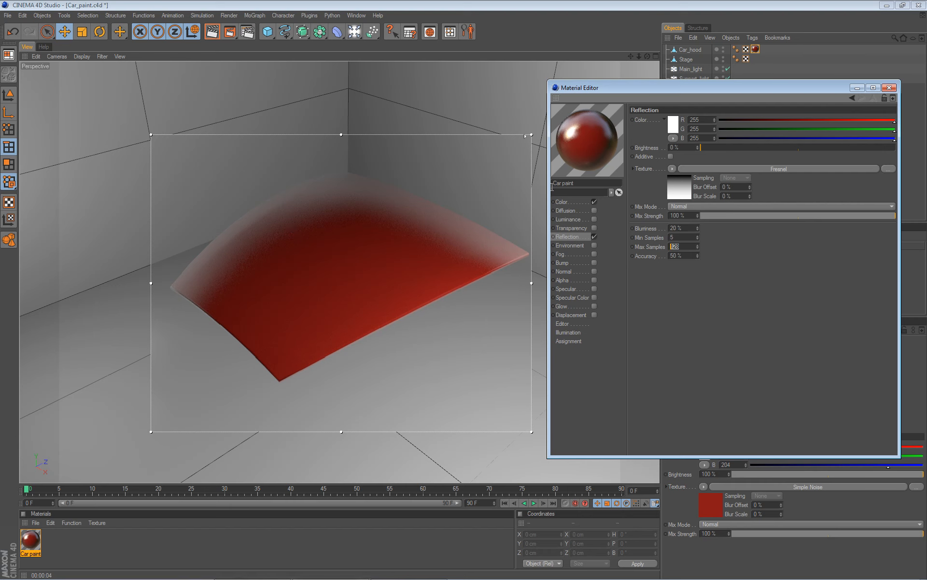
{"action": "type", "text": "200"}
{"action": "key", "text": "Return"}
{"action": "left_click", "coordinate": [890, 88]}
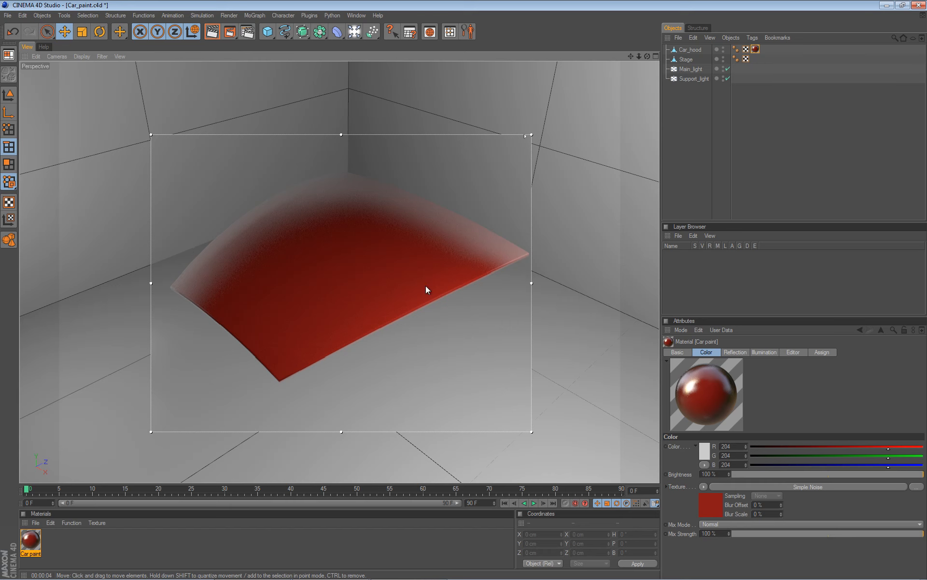
{"action": "key", "text": "alt+r"}
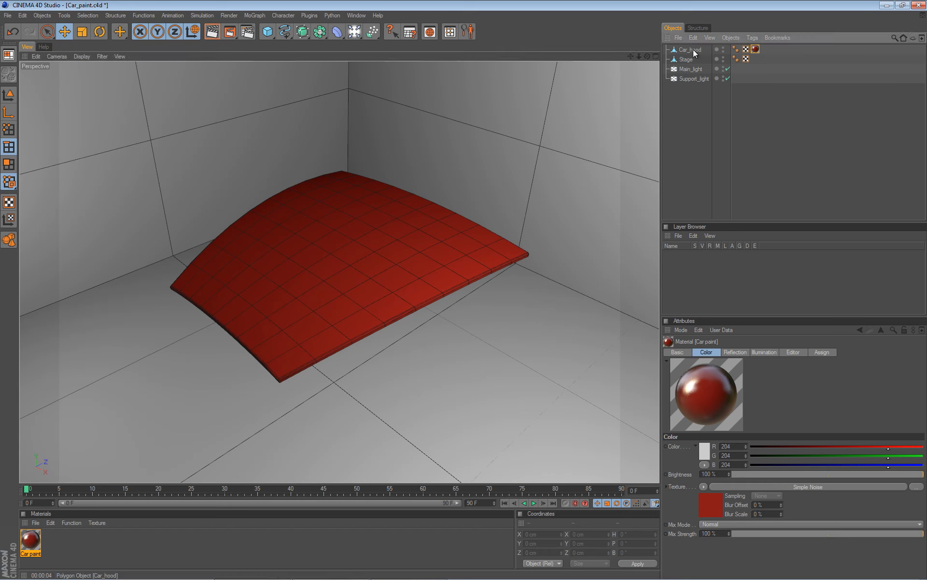
Duplicate the Car_hood object and delete the material tag from the copy.
{"action": "left_click_drag", "start_coordinate": [694, 53], "coordinate": [691, 54]}
{"action": "left_click", "coordinate": [759, 60]}
{"action": "left_click", "coordinate": [756, 59]}
{"action": "key", "text": "Delete"}
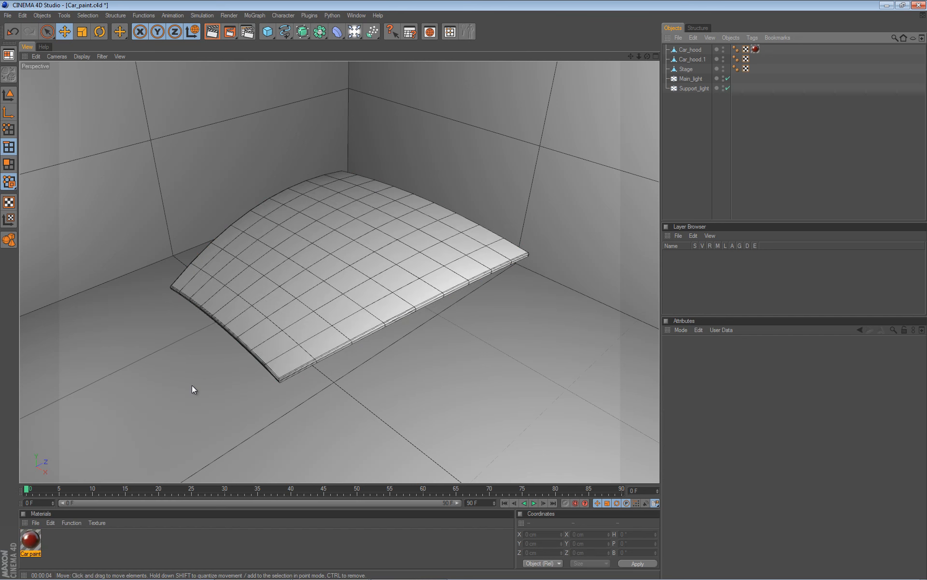
Create a new material and name it Clearcoat.
{"action": "double_click", "coordinate": [65, 549]}
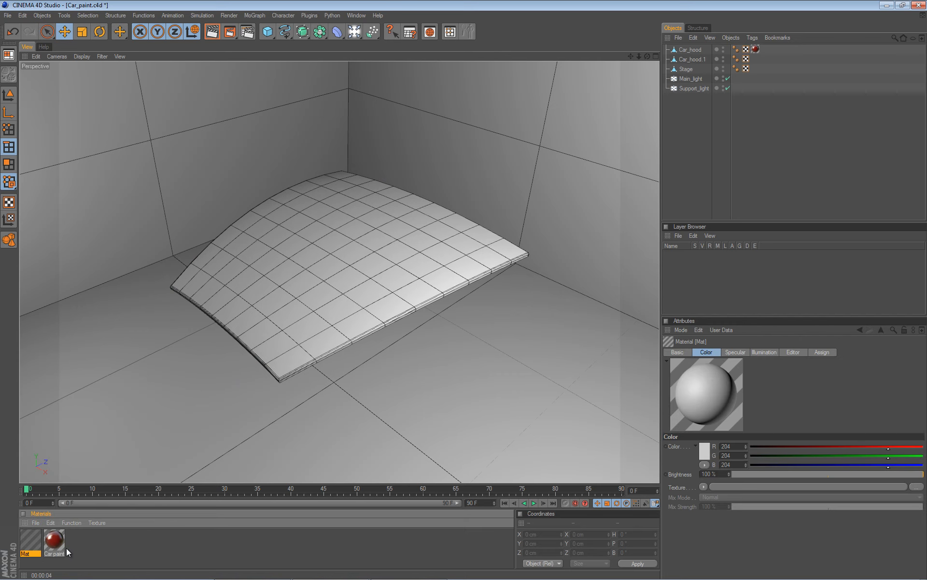
{"action": "double_click", "coordinate": [33, 538]}
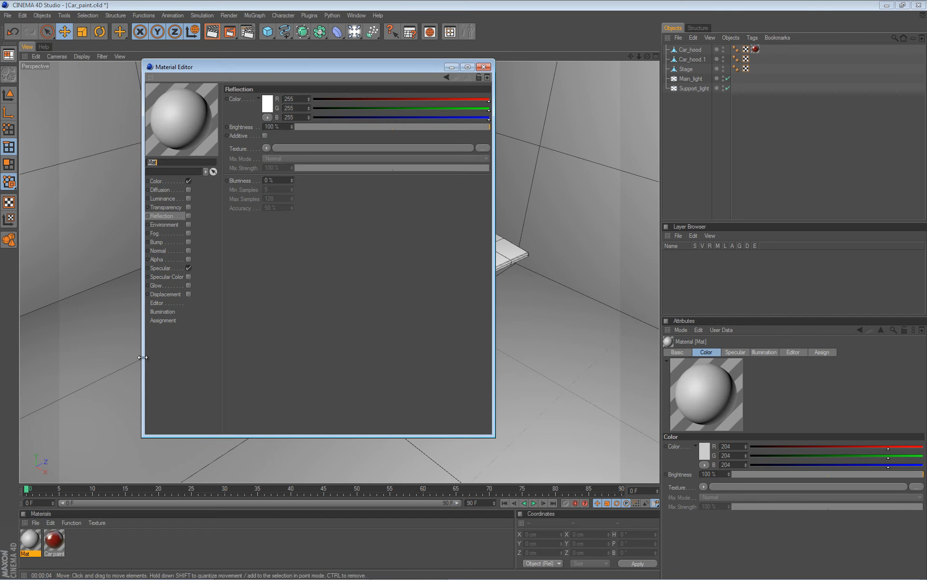
{"action": "left_click_drag", "start_coordinate": [764, 123], "coordinate": [800, 123]}
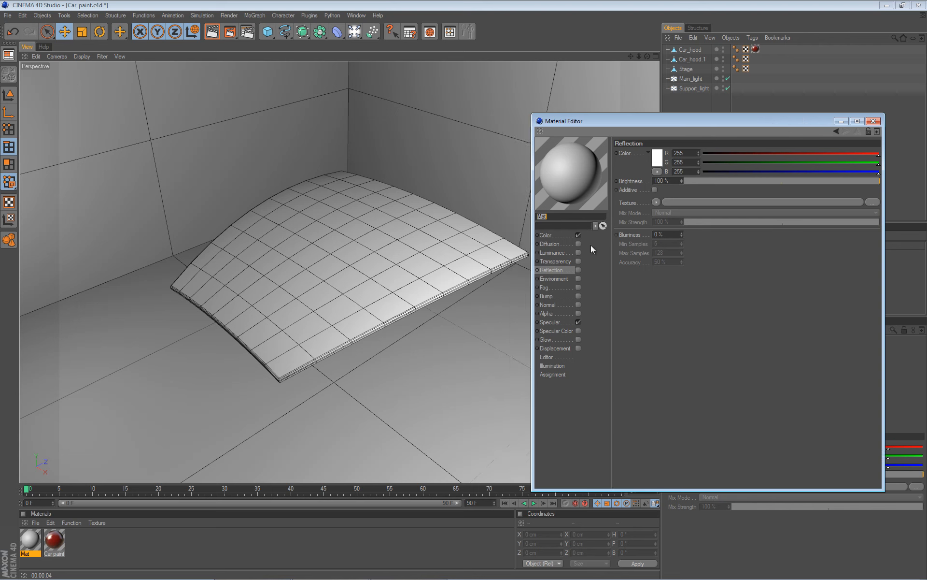
{"action": "type", "text": "Clearcoat"}
{"action": "key", "text": "Return"}
Disable the Clearcoat material's Color and Specular channels and enable Transparency.
{"action": "left_click", "coordinate": [579, 235]}
{"action": "left_click", "coordinate": [578, 322]}
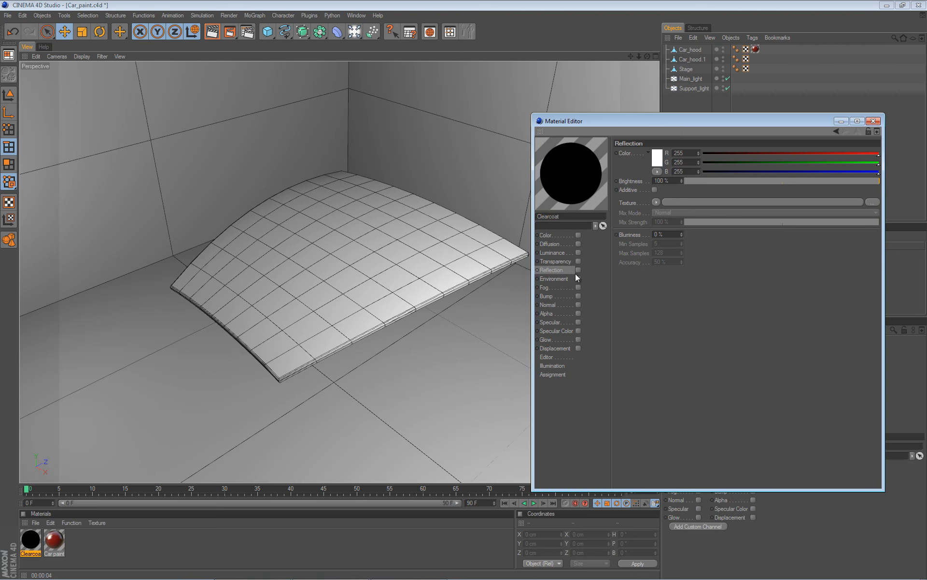
{"action": "left_click", "coordinate": [578, 261]}
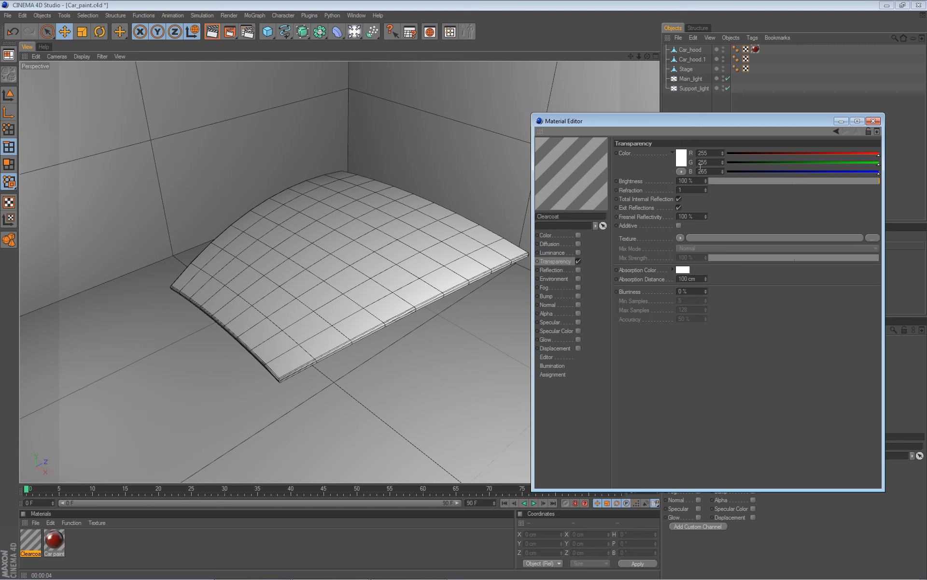
Set the Transparency brightness to 90%.
{"action": "left_click_drag", "start_coordinate": [758, 117], "coordinate": [729, 109]}
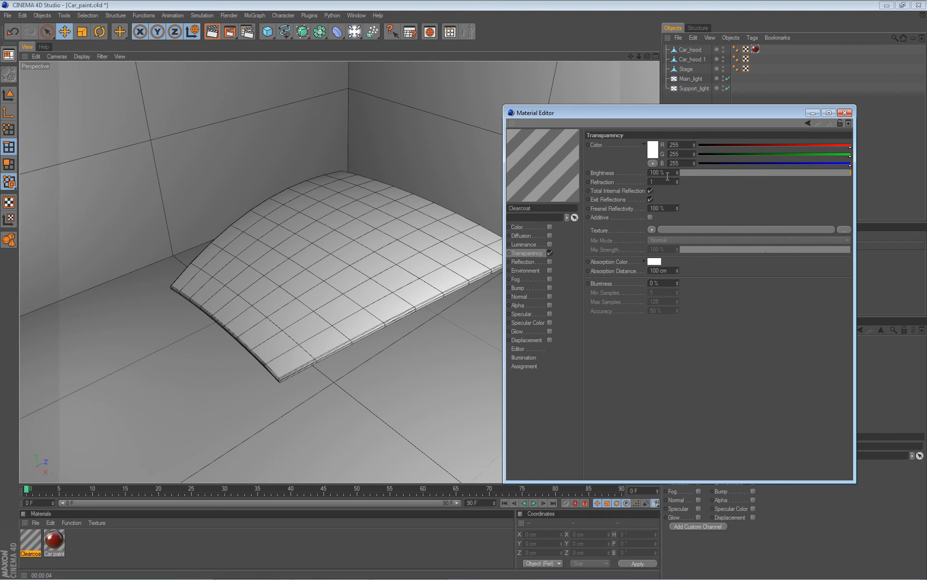
{"action": "left_click_drag", "start_coordinate": [663, 172], "coordinate": [638, 172]}
{"action": "type", "text": "99"}
{"action": "key", "text": "Return"}
{"action": "type", "text": "95"}
{"action": "key", "text": "Return"}
{"action": "double_click", "coordinate": [669, 173]}
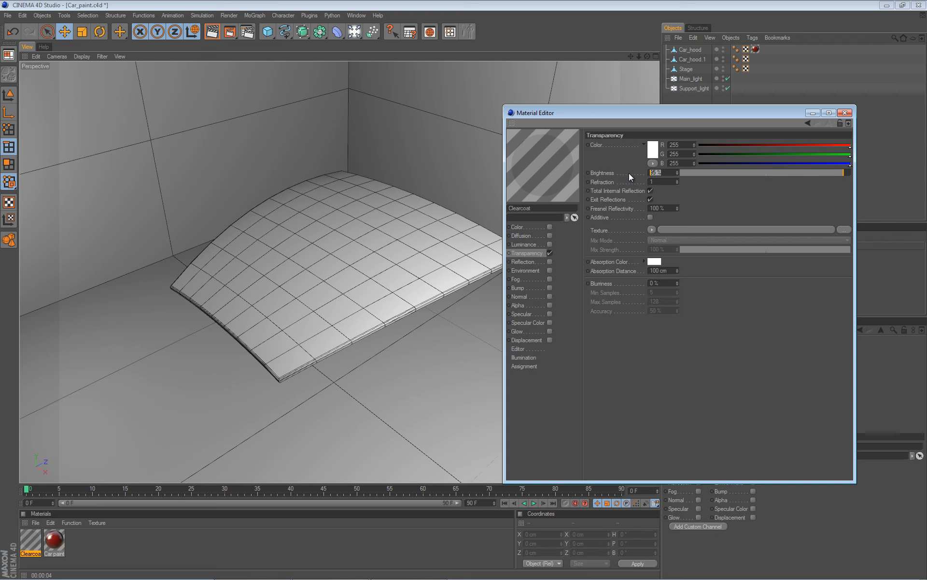
{"action": "type", "text": "90"}
{"action": "key", "text": "Return"}
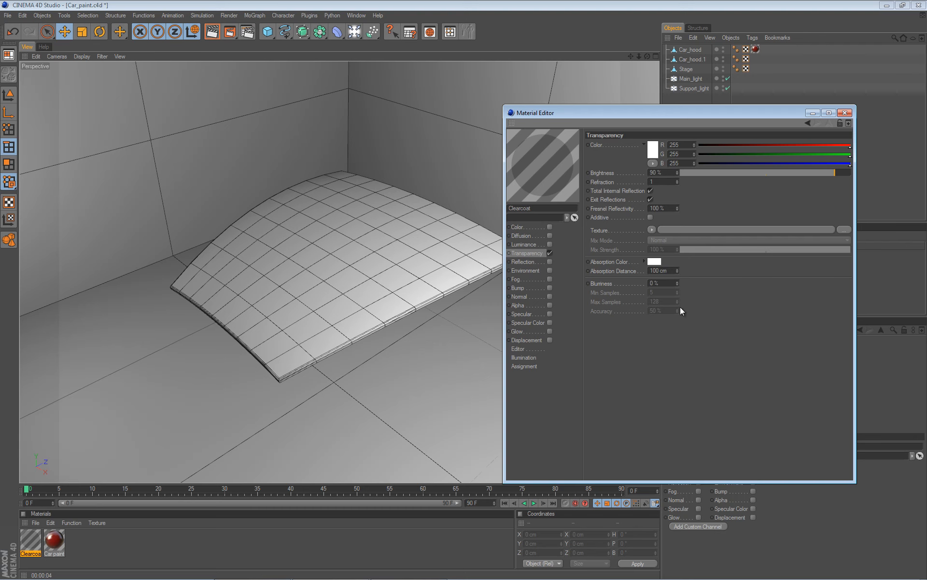
Enable the Reflection channel and set the Transparency brightness to 95%.
{"action": "left_click", "coordinate": [549, 262]}
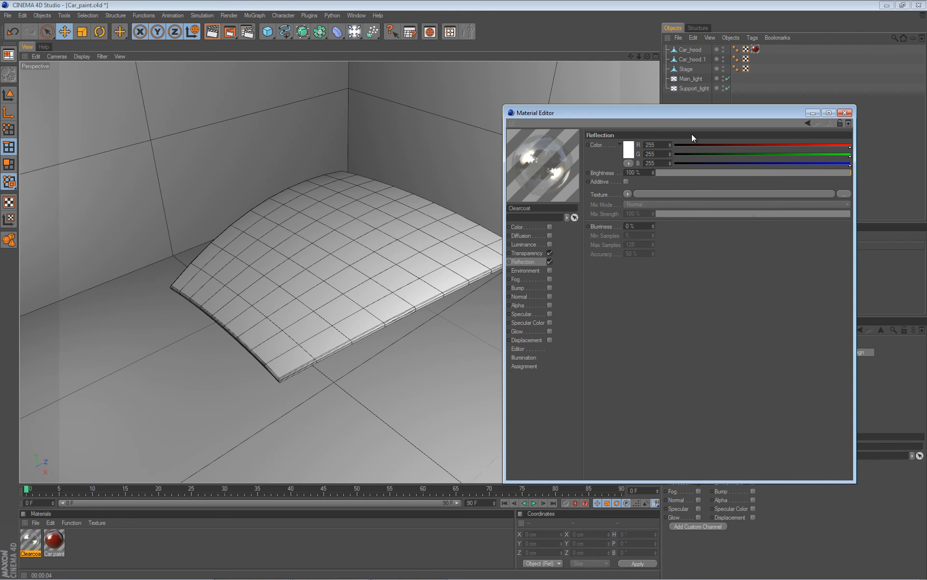
{"action": "left_click_drag", "start_coordinate": [695, 112], "coordinate": [714, 112]}
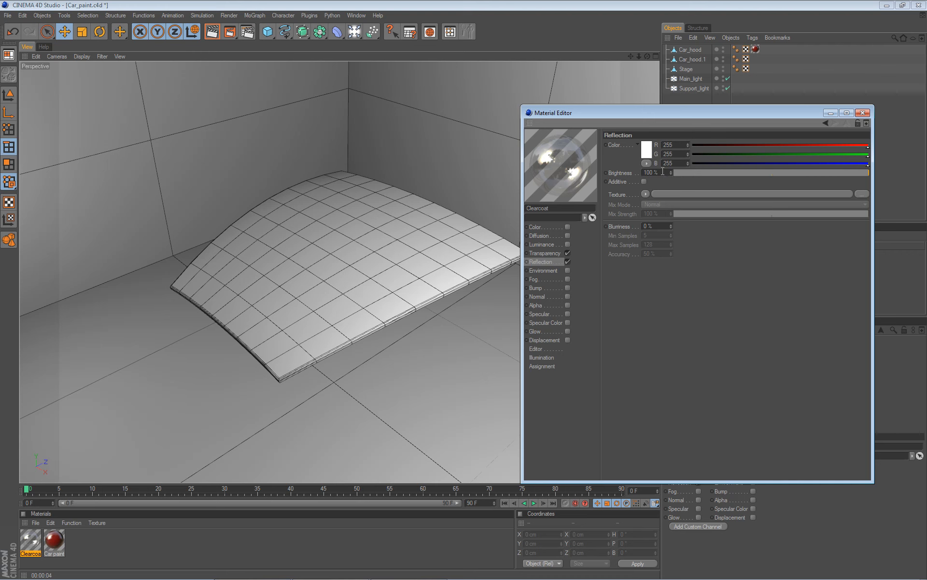
{"action": "left_click", "coordinate": [557, 252]}
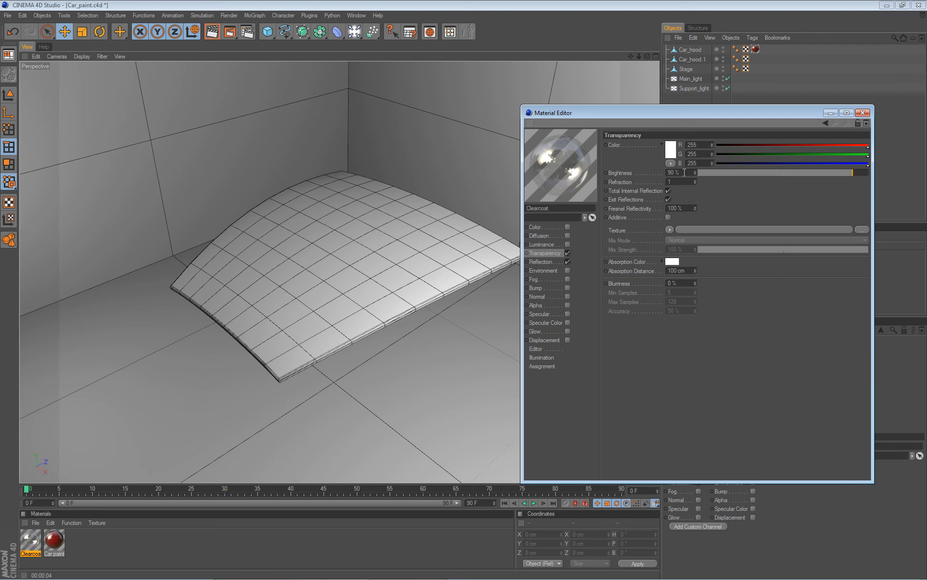
{"action": "left_click_drag", "start_coordinate": [852, 172], "coordinate": [903, 173]}
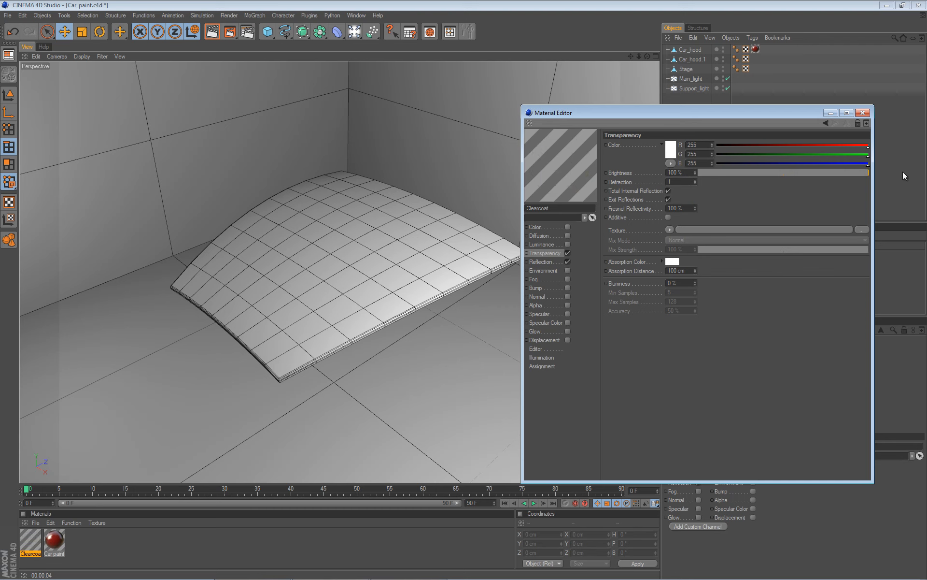
{"action": "double_click", "coordinate": [687, 173]}
{"action": "type", "text": "99"}
{"action": "key", "text": "Return"}
{"action": "double_click", "coordinate": [687, 172]}
{"action": "type", "text": "95"}
{"action": "key", "text": "Return"}
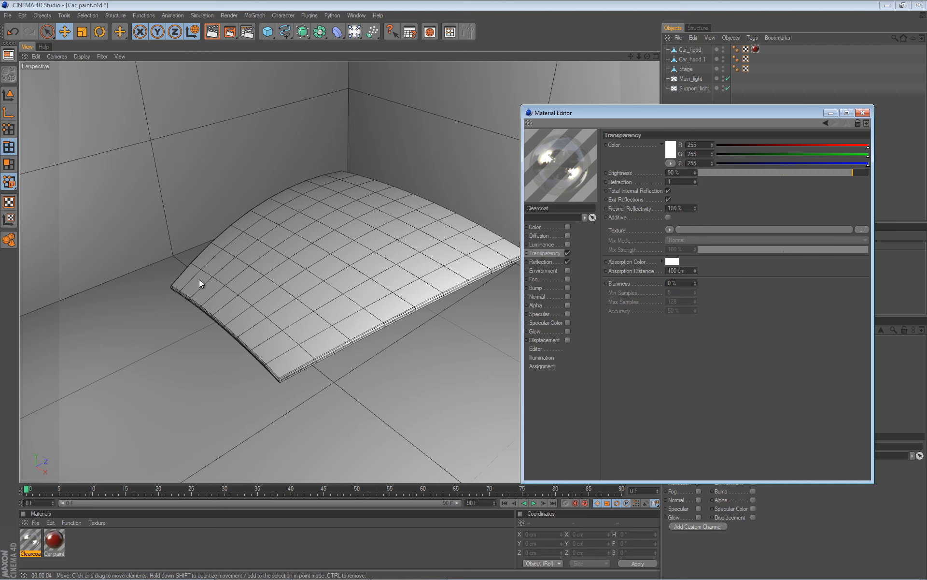
Rename the duplicated hood Clearcoat and assign the Clearcoat material to it.
{"action": "double_click", "coordinate": [702, 59]}
{"action": "type", "text": "Clearcoat"}
{"action": "key", "text": "Return"}
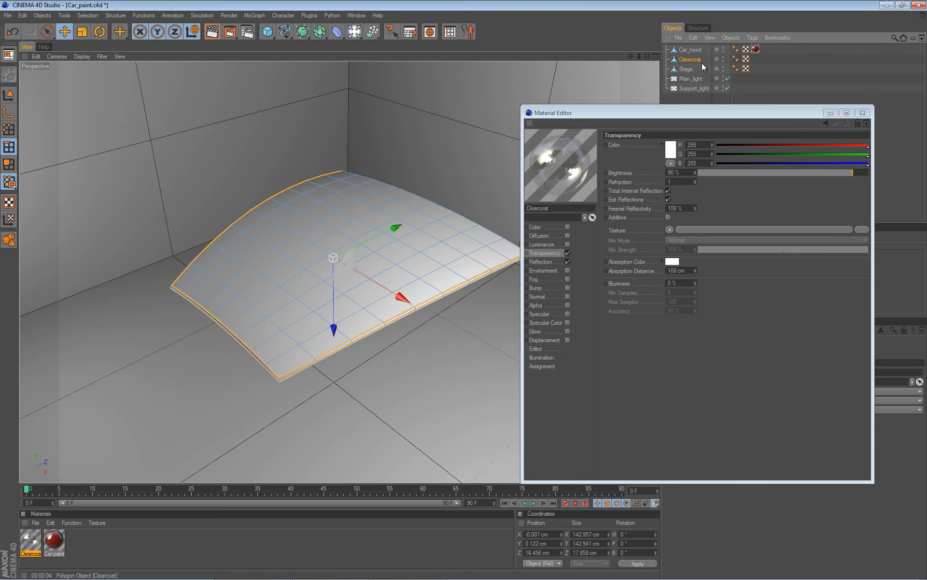
{"action": "left_click", "coordinate": [9, 95]}
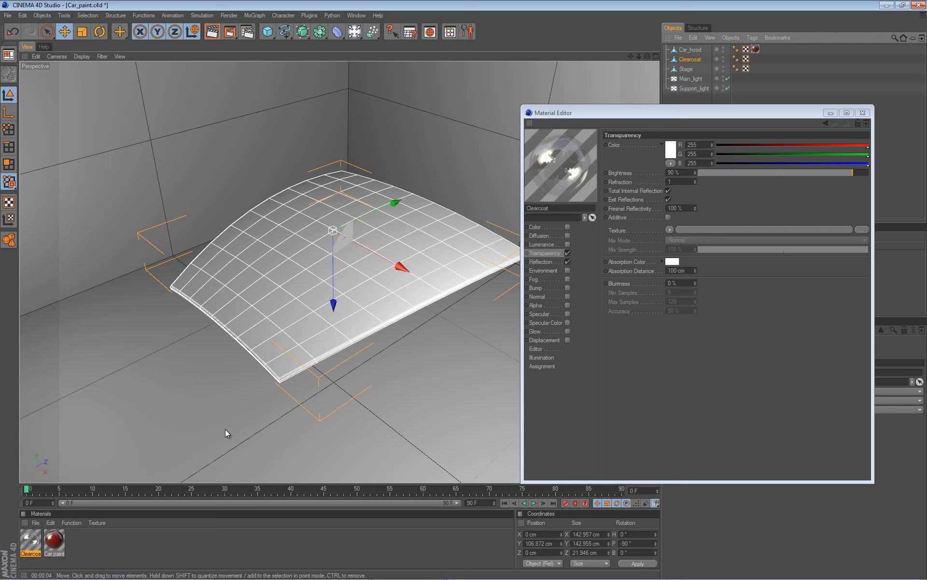
{"action": "left_click_drag", "start_coordinate": [29, 544], "coordinate": [695, 59]}
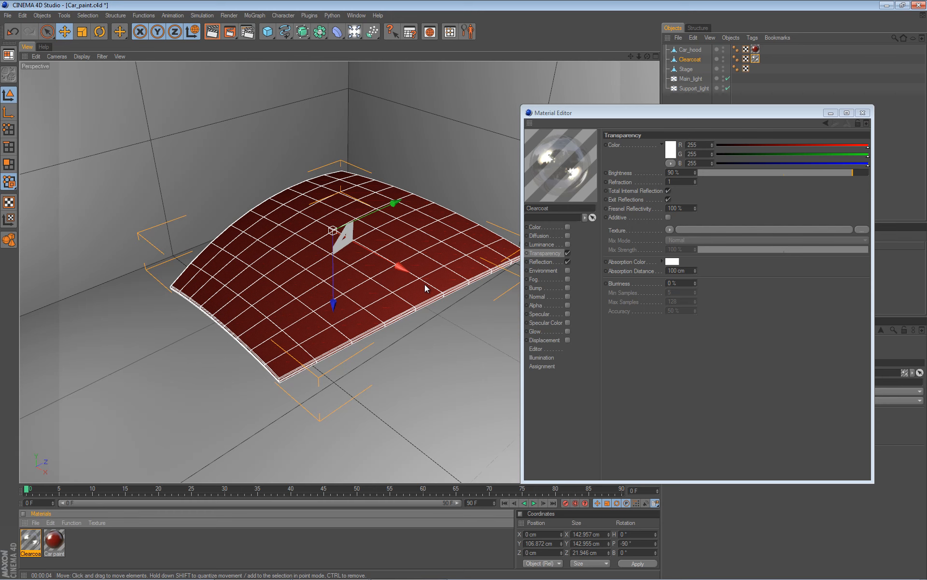
Enable the Displacement channel and load a Color shader as its texture.
{"action": "left_click", "coordinate": [569, 340]}
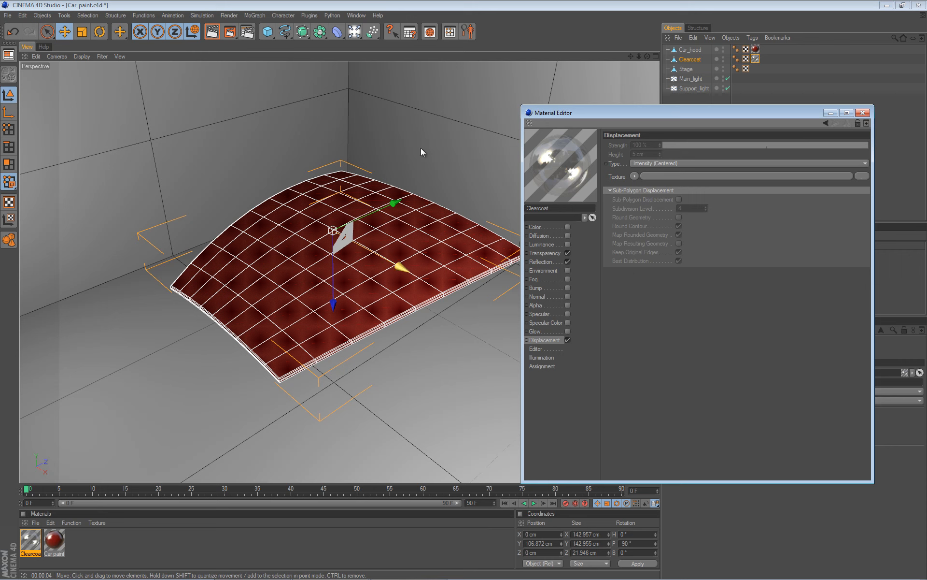
{"action": "left_click", "coordinate": [634, 176]}
{"action": "left_click", "coordinate": [639, 253]}
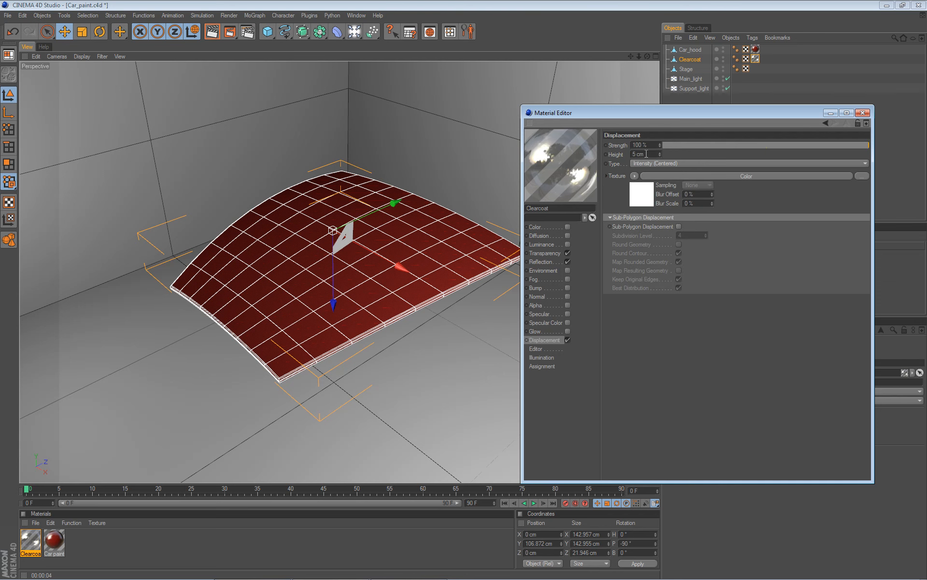
Set the displacement height to 0.2 cm and close the Material Editor.
{"action": "left_click", "coordinate": [648, 154]}
{"action": "type", "text": "0.2"}
{"action": "key", "text": "Return"}
{"action": "left_click", "coordinate": [864, 113]}
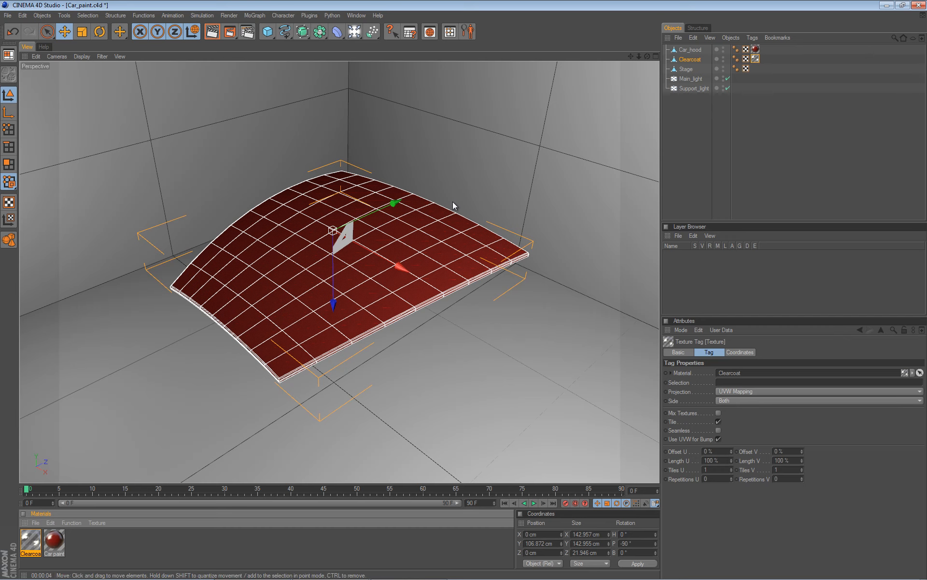
Render an interactive region preview of the hood and check it from several viewing angles.
{"action": "left_click_drag", "start_coordinate": [395, 202], "coordinate": [422, 191], "text": "alt"}
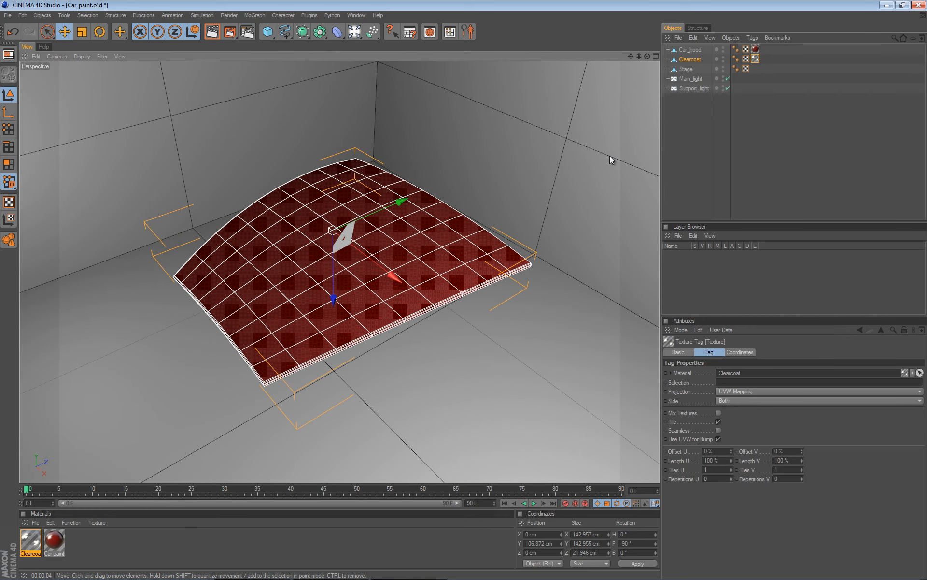
{"action": "left_click", "coordinate": [682, 126]}
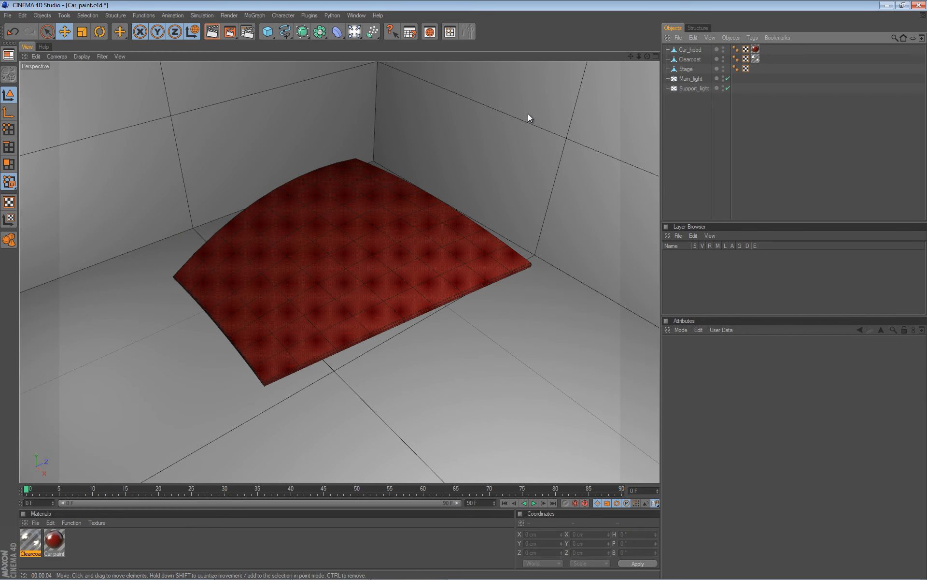
{"action": "key", "text": "alt+r"}
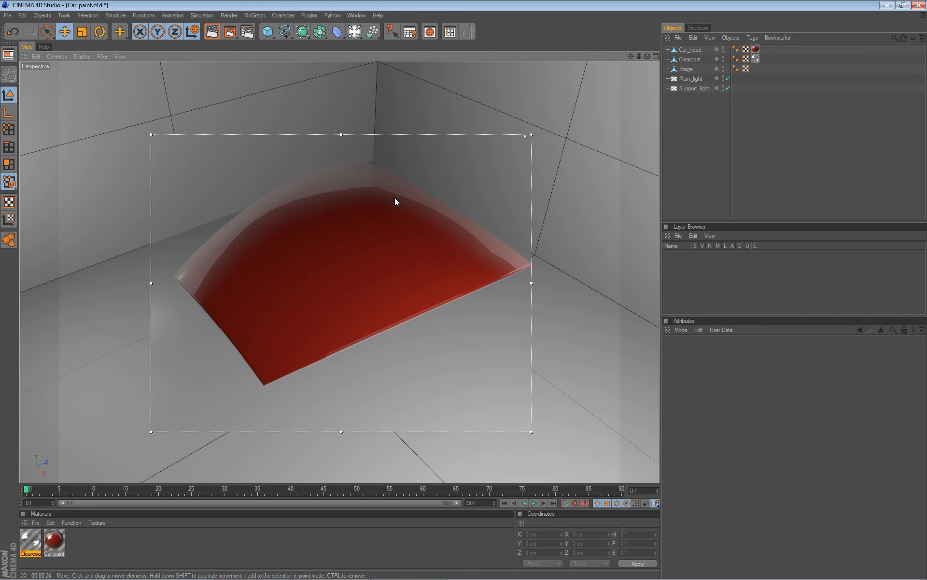
{"action": "left_click_drag", "start_coordinate": [354, 258], "coordinate": [463, 297], "text": "alt"}
{"action": "mouse_move", "coordinate": [462, 293]}
{"action": "middle_mouse_down", "text": "alt"}
{"action": "mouse_move", "coordinate": [344, 256]}
{"action": "mouse_move", "coordinate": [463, 290]}
{"action": "middle_mouse_up", "text": "alt"}
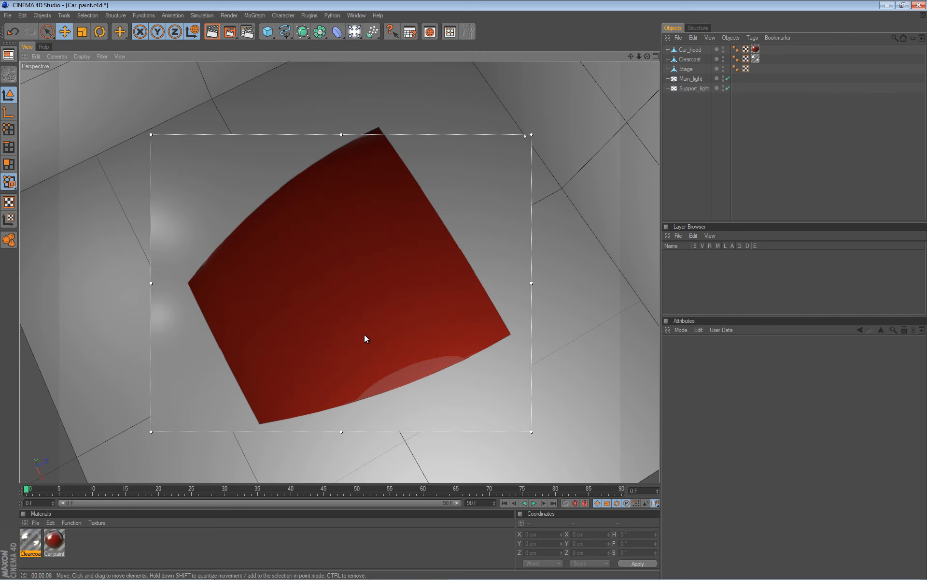
{"action": "left_click_drag", "start_coordinate": [468, 280], "coordinate": [346, 276], "text": "alt"}
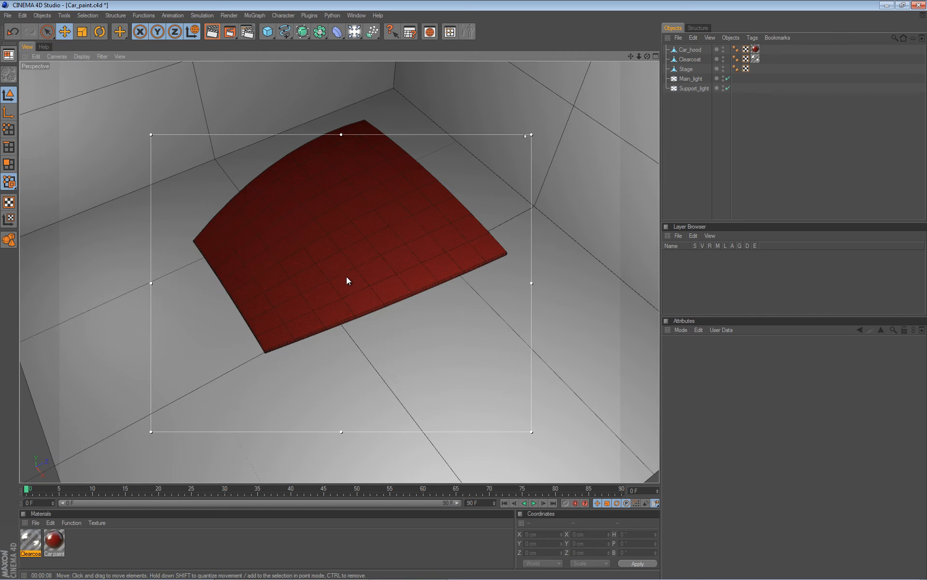
Open the Car paint material's Reflection channel and set the reflection color to red (186, 35, 35).
{"action": "double_click", "coordinate": [61, 543]}
{"action": "left_click_drag", "start_coordinate": [314, 66], "coordinate": [707, 111]}
{"action": "left_click", "coordinate": [554, 260]}
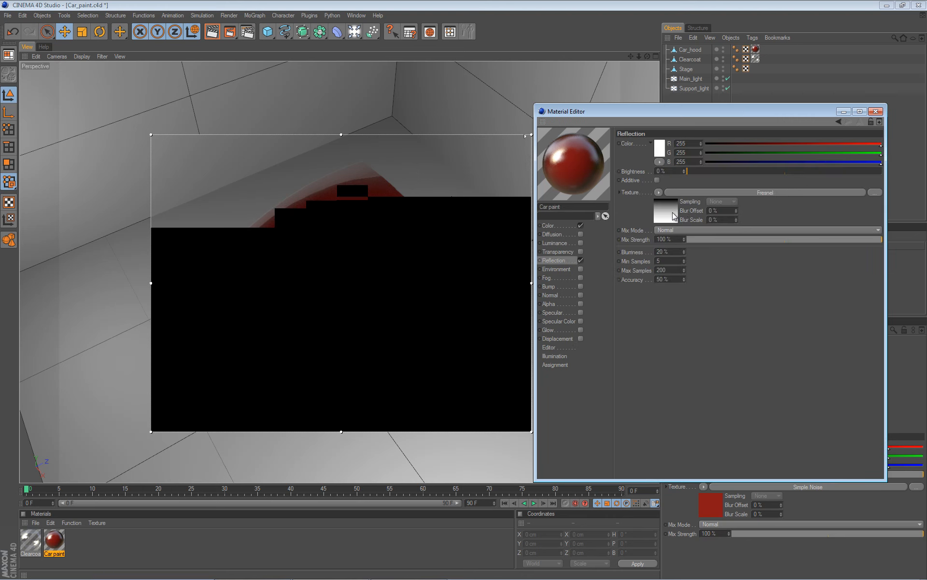
{"action": "left_click", "coordinate": [357, 232]}
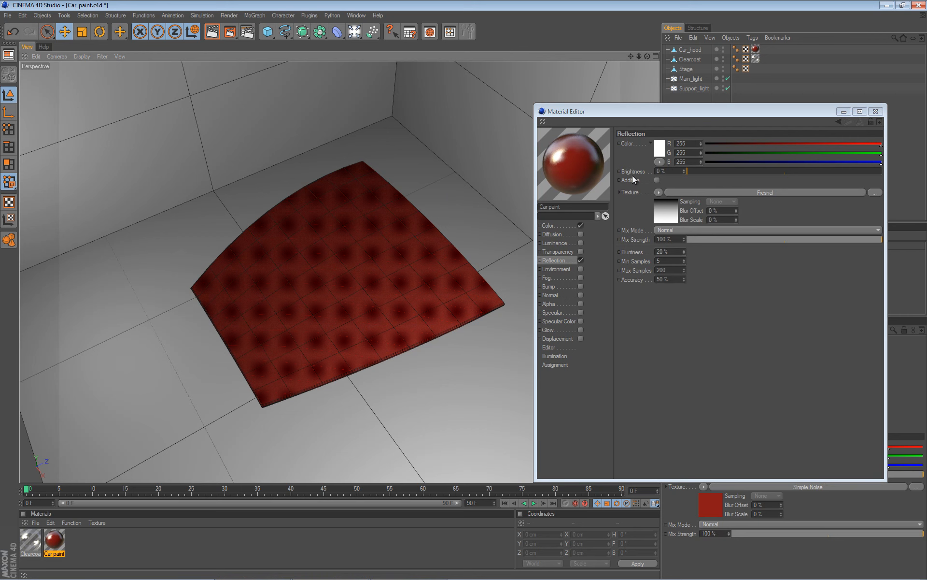
{"action": "left_click", "coordinate": [659, 148]}
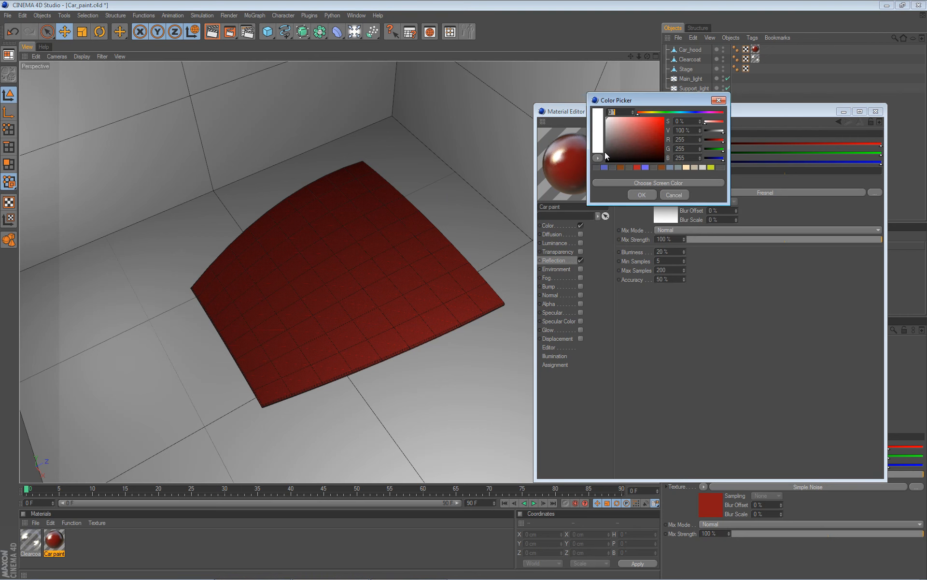
{"action": "left_click", "coordinate": [637, 167]}
{"action": "left_click", "coordinate": [641, 195]}
Set the Car paint reflection brightness to 50% and mix strength to 50%, then close the Material Editor.
{"action": "left_click_drag", "start_coordinate": [691, 171], "coordinate": [859, 169]}
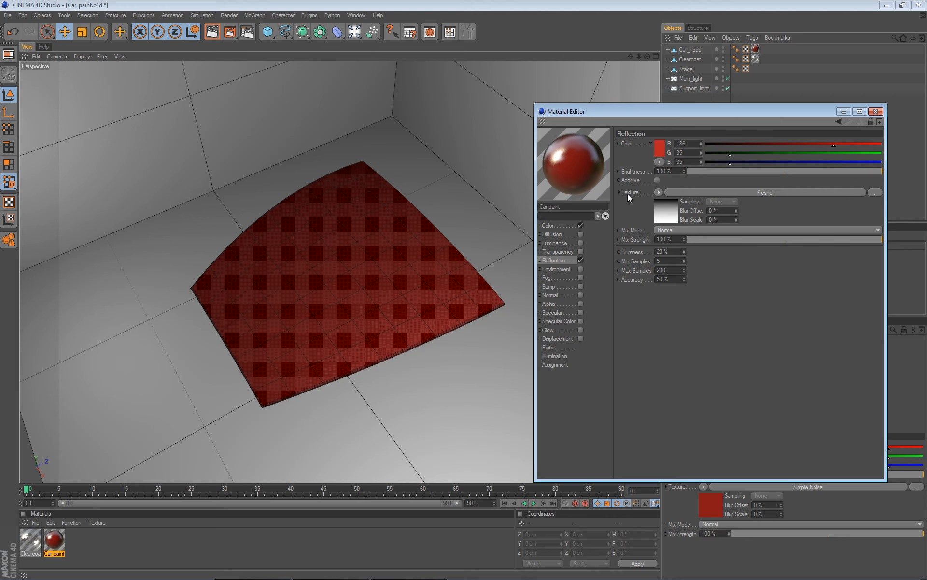
{"action": "left_click", "coordinate": [784, 241]}
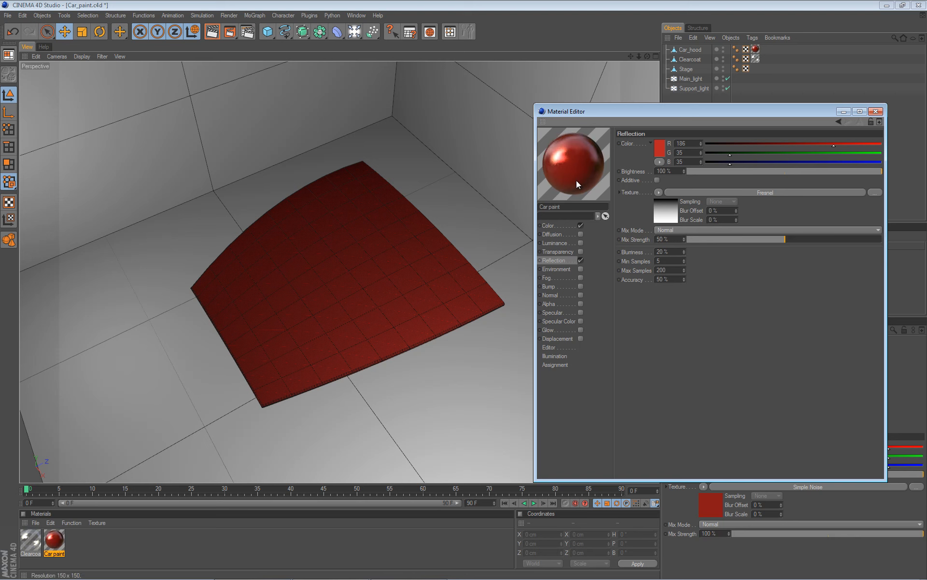
{"action": "left_click", "coordinate": [786, 173]}
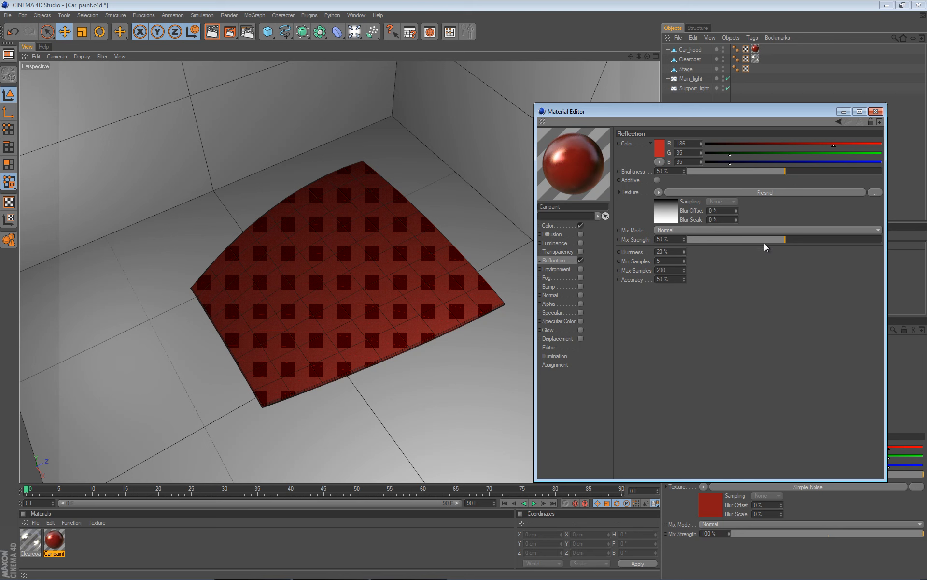
{"action": "left_click", "coordinate": [875, 111]}
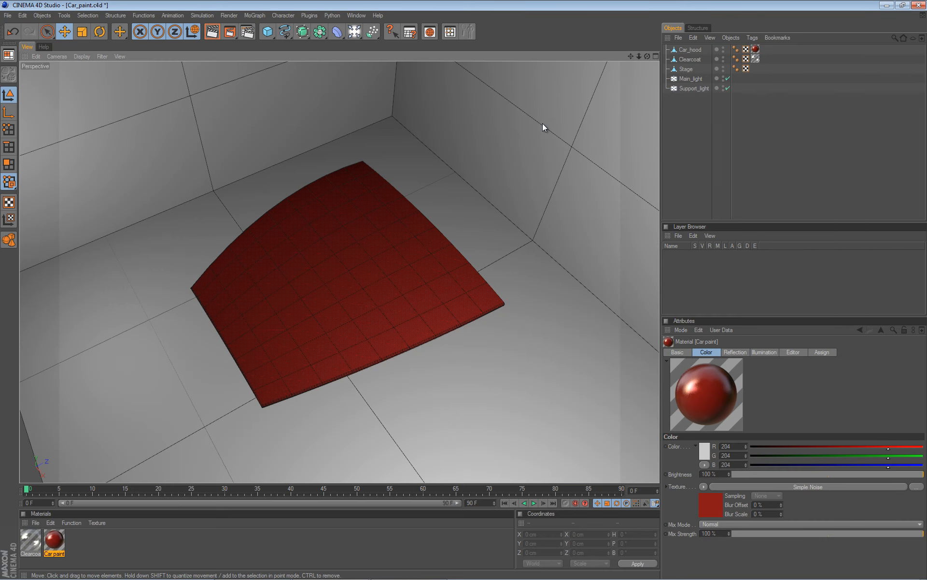
Render an interactive region preview of the hood to check the car paint reflections.
{"action": "key", "text": "alt+r"}
{"action": "mouse_move", "coordinate": [305, 300]}
{"action": "left_mouse_down", "text": "alt"}
{"action": "mouse_move", "coordinate": [464, 285]}
{"action": "mouse_move", "coordinate": [308, 292]}
{"action": "left_mouse_up", "text": "alt"}
{"action": "scroll", "coordinate": [465, 292], "scroll_direction": "up", "scroll_amount": 3}
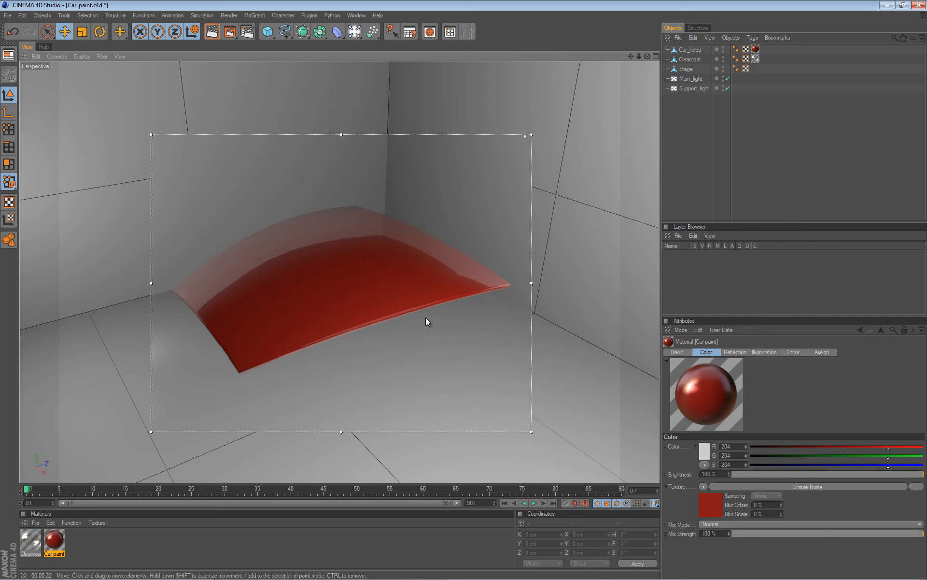
{"action": "key", "text": "alt+r"}
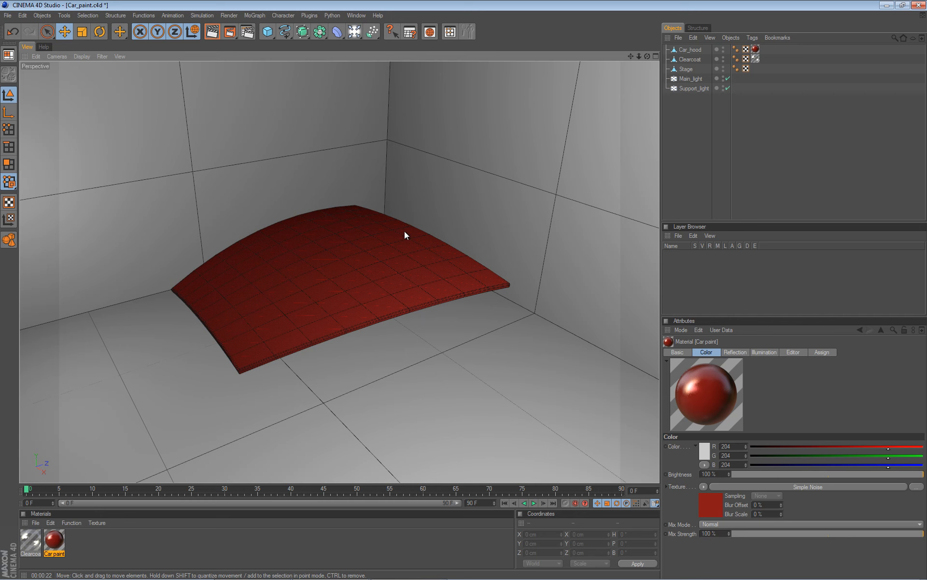
Add a Compositing tag to the Clearcoat object and turn off its Cast Shadows option.
{"action": "left_click", "coordinate": [692, 59]}
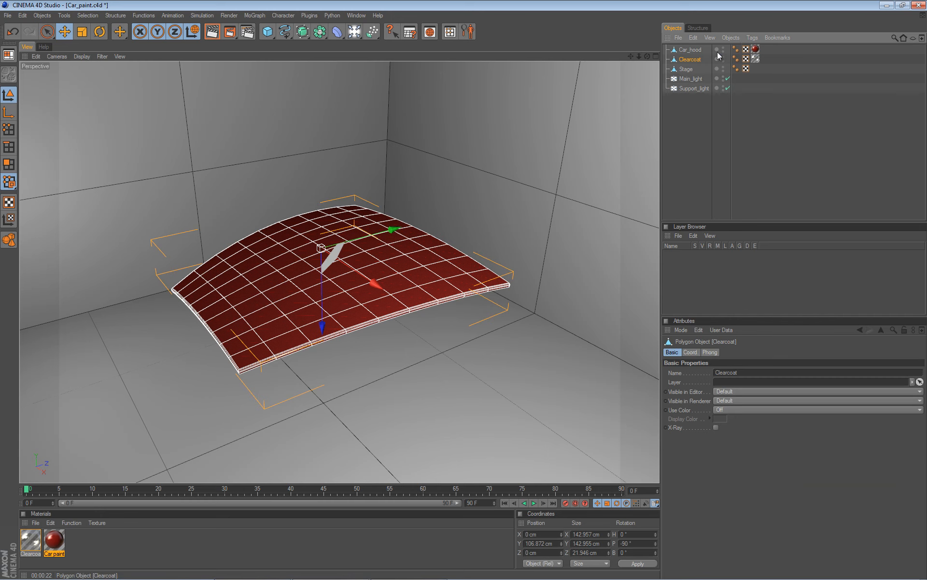
{"action": "left_click", "coordinate": [751, 38]}
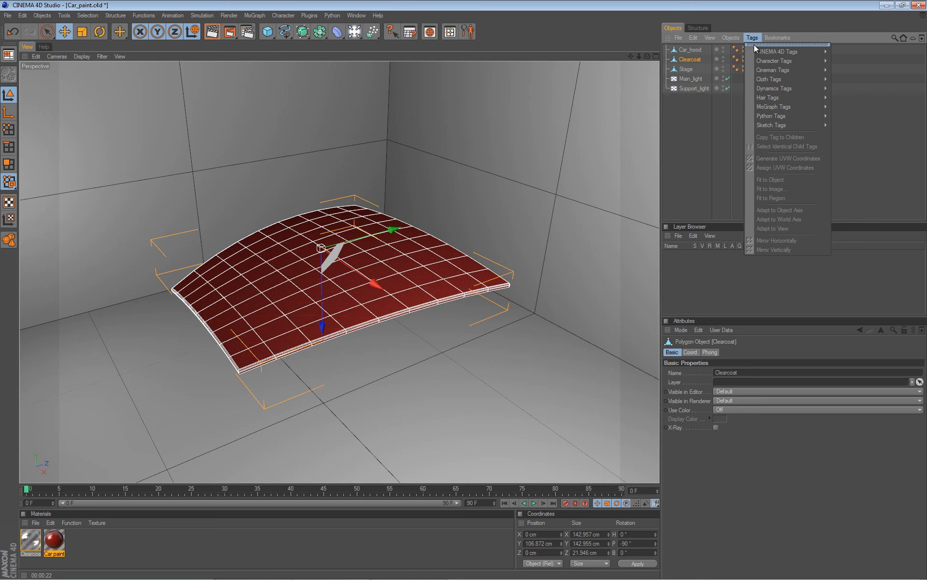
{"action": "mouse_move", "coordinate": [777, 51]}
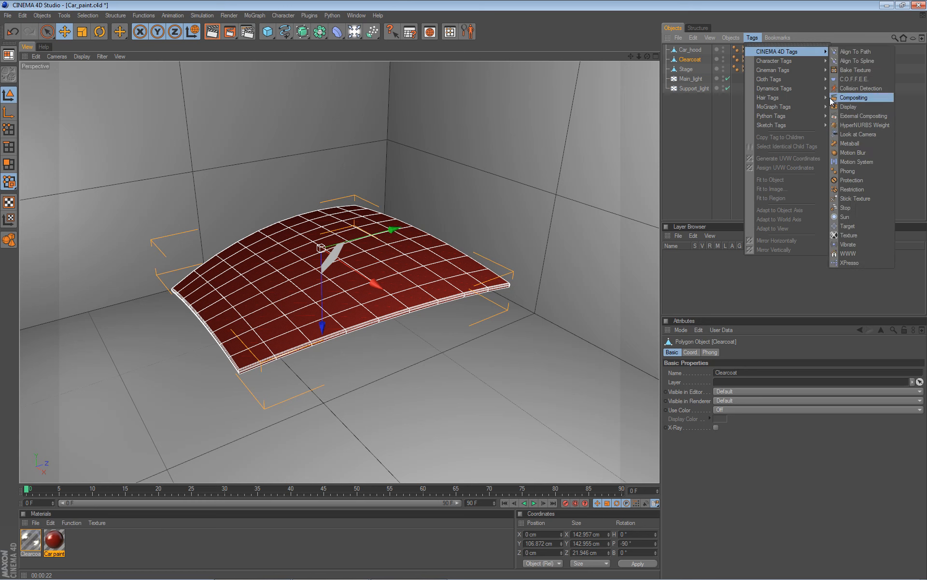
{"action": "left_click", "coordinate": [880, 97]}
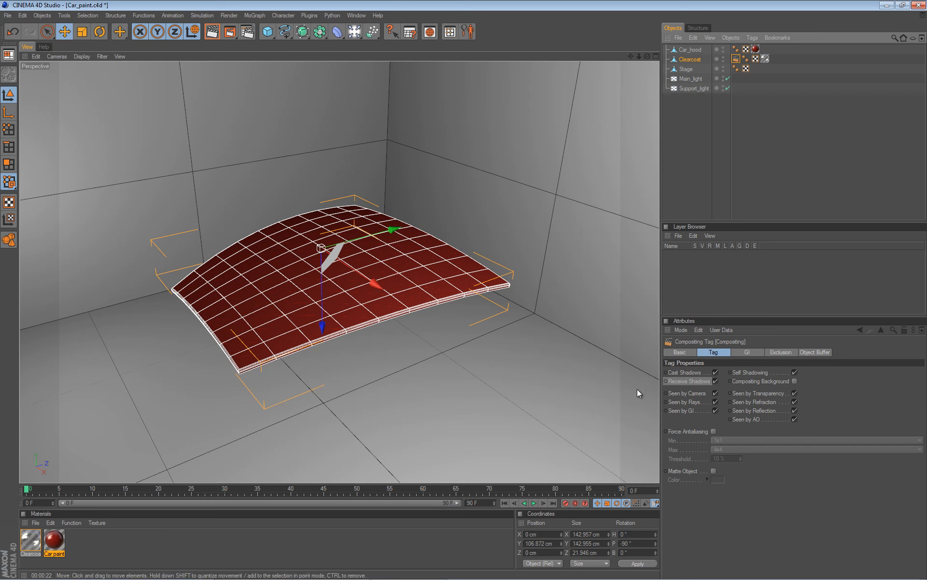
{"action": "left_click", "coordinate": [716, 372]}
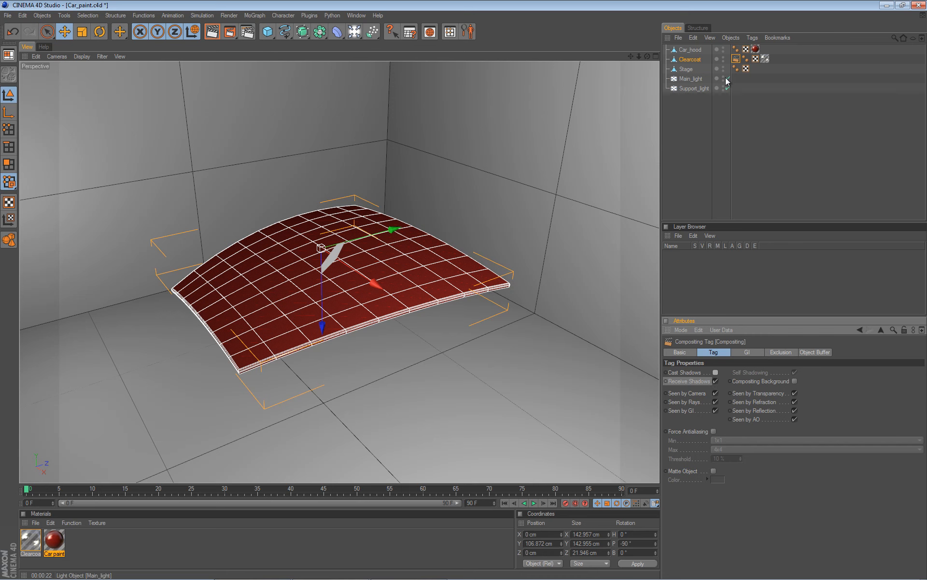
Set the Main_light shadow type to Area.
{"action": "left_click", "coordinate": [692, 79]}
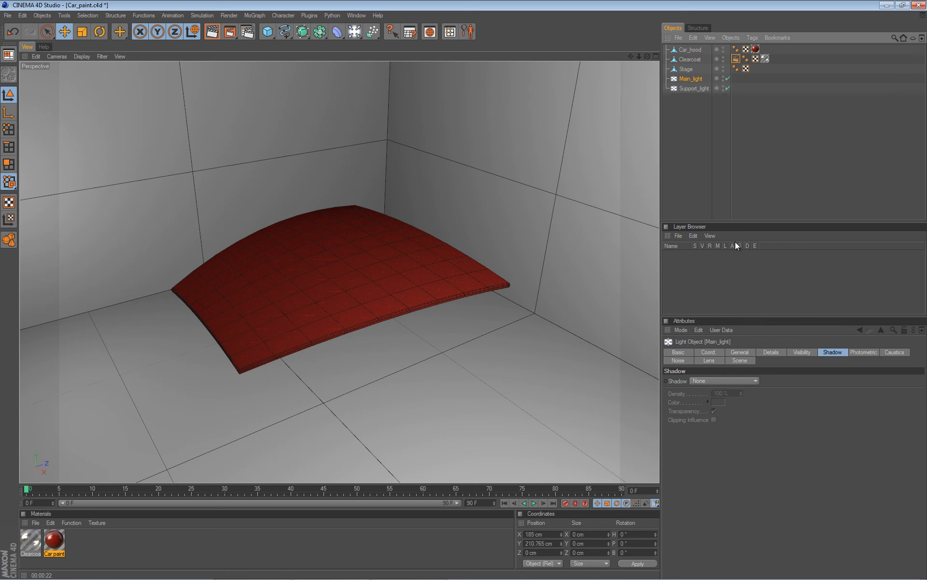
{"action": "left_click", "coordinate": [738, 381]}
{"action": "left_click", "coordinate": [723, 417]}
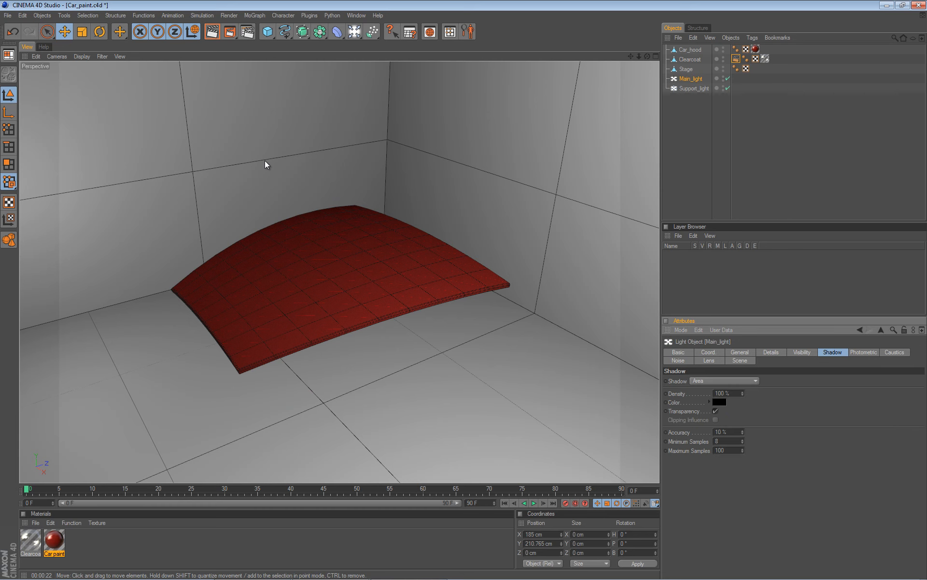
Review the Clearcoat material's Reflection settings and render a region preview of the hood.
{"action": "middle_click_drag", "start_coordinate": [212, 159], "coordinate": [467, 290], "text": "alt"}
{"action": "right_click_drag", "start_coordinate": [467, 290], "coordinate": [468, 290], "text": "alt"}
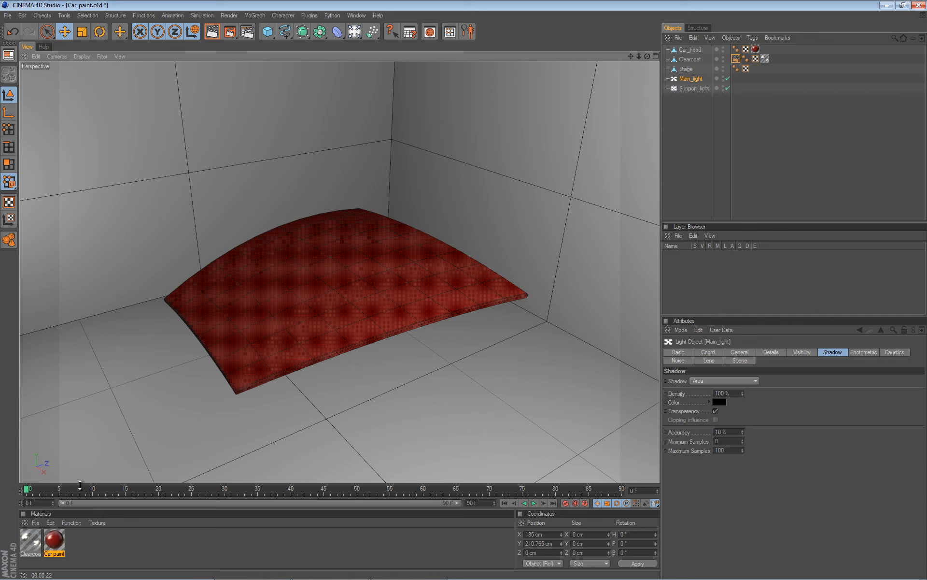
{"action": "double_click", "coordinate": [32, 543]}
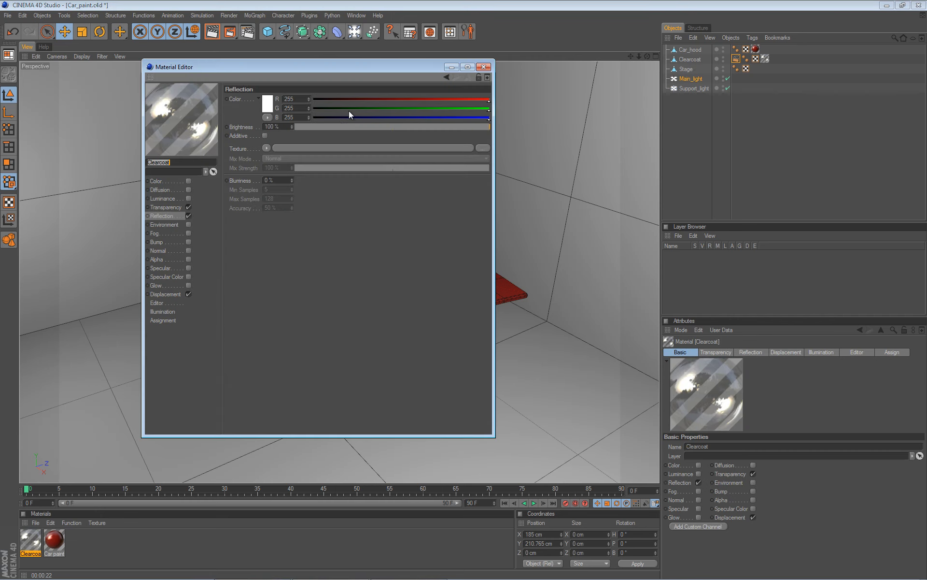
{"action": "left_click_drag", "start_coordinate": [392, 66], "coordinate": [810, 94]}
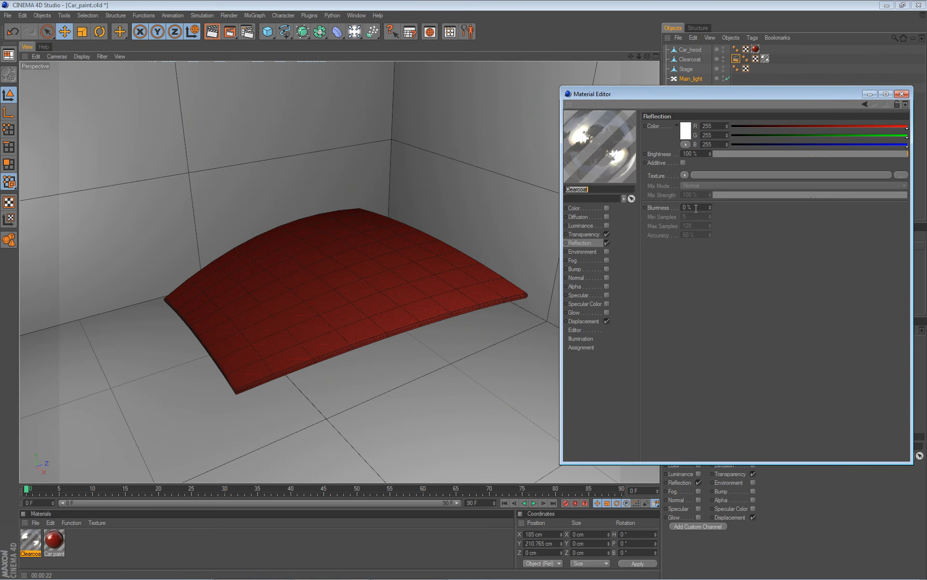
{"action": "left_click", "coordinate": [901, 94]}
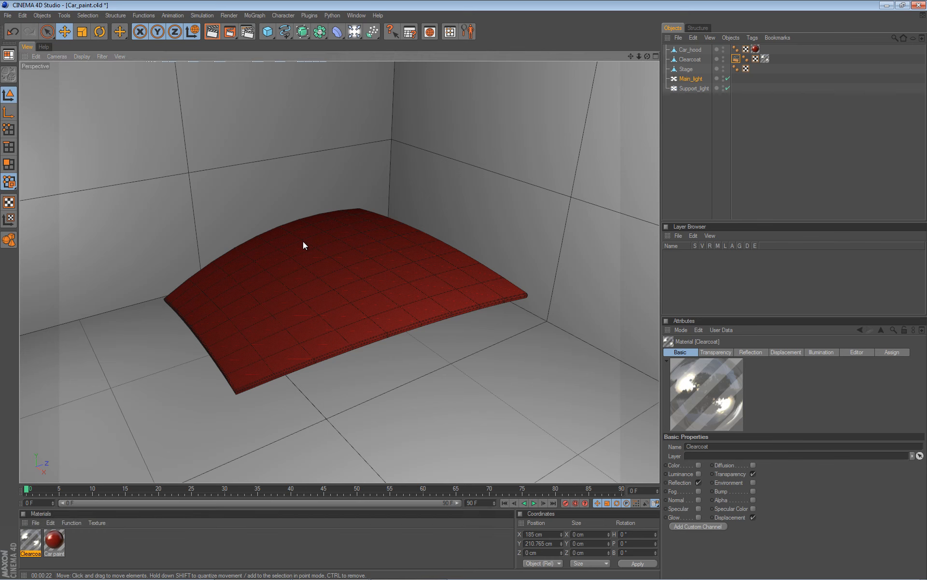
{"action": "key", "text": "ctrl+r"}
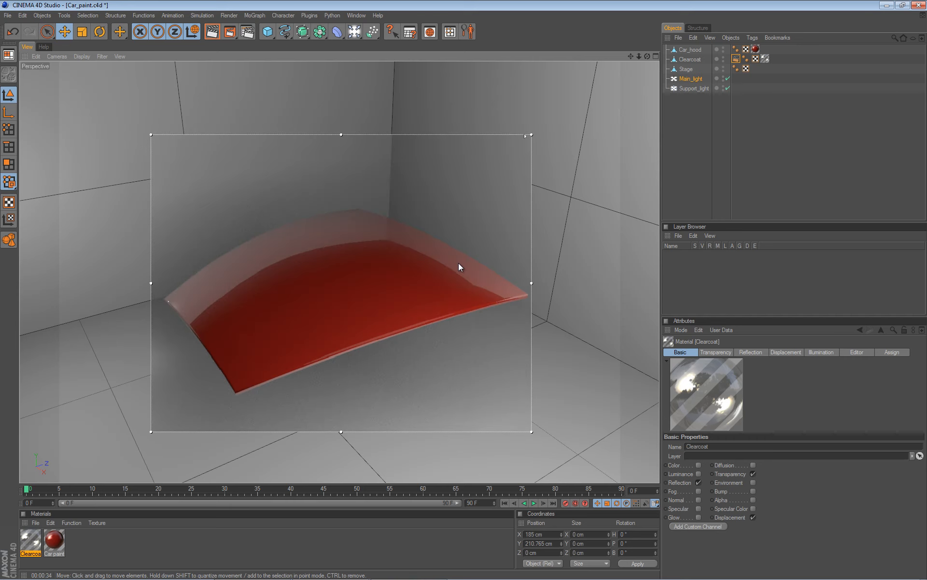